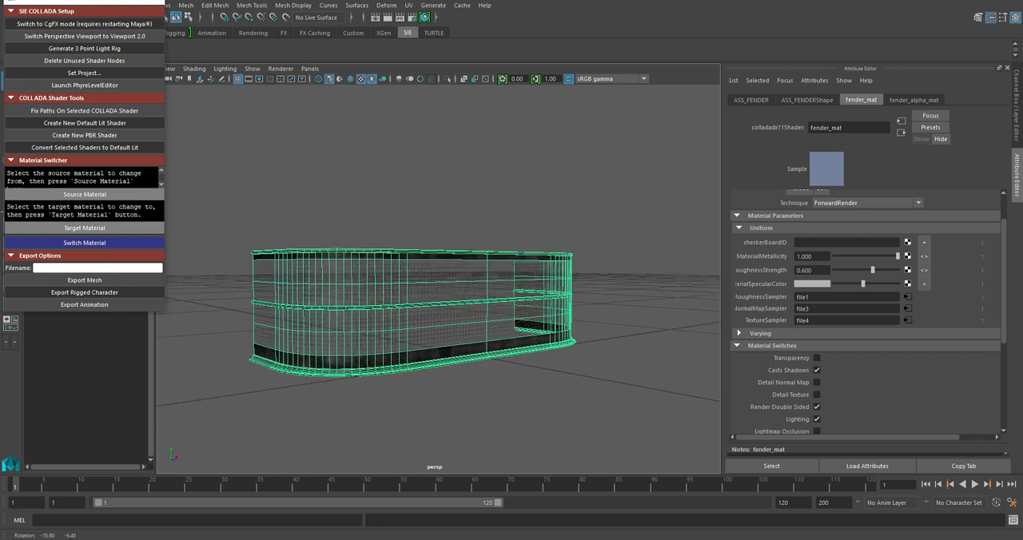
- Examine the fender mesh in the perspective view, both unselected and selected, from several distances and angles
{"action": "left_click", "coordinate": [451, 196]}
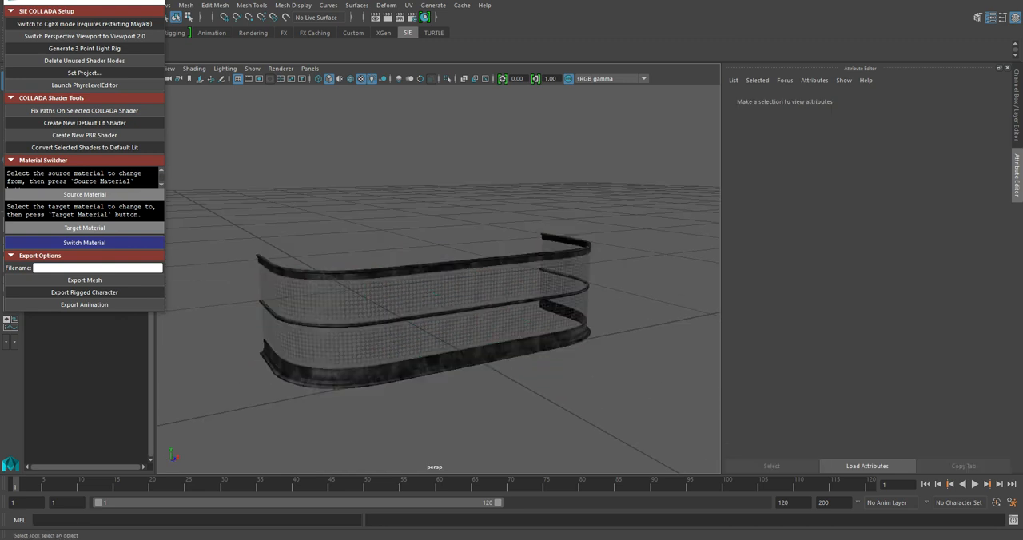
{"action": "scroll", "coordinate": [438, 278], "scroll_direction": "up", "scroll_amount": 5}
{"action": "scroll", "coordinate": [438, 278], "scroll_direction": "down", "scroll_amount": 6}
{"action": "scroll", "coordinate": [438, 279], "scroll_direction": "up", "scroll_amount": 5}
{"action": "left_click_drag", "start_coordinate": [437, 278], "coordinate": [415, 276], "text": "alt"}
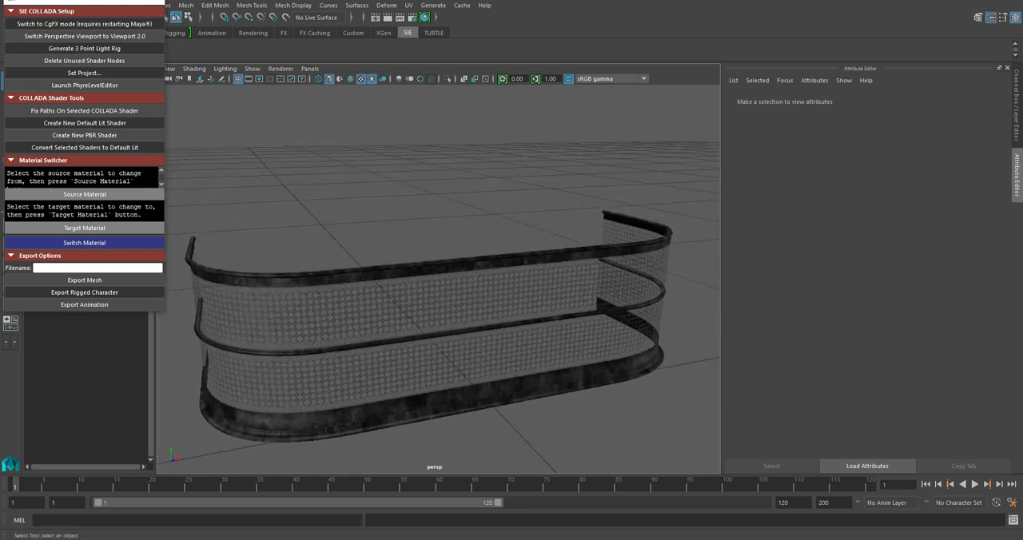
{"action": "scroll", "coordinate": [415, 276], "scroll_direction": "down", "scroll_amount": 5}
{"action": "scroll", "coordinate": [415, 276], "scroll_direction": "up", "scroll_amount": 3}
{"action": "left_click", "coordinate": [417, 278]}
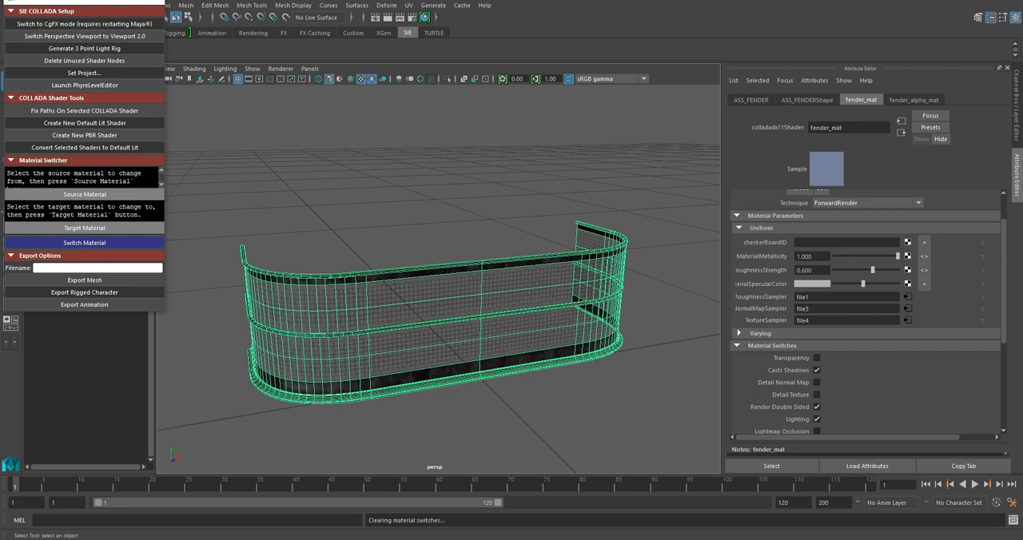
{"action": "scroll", "coordinate": [439, 319], "scroll_direction": "up", "scroll_amount": 6}
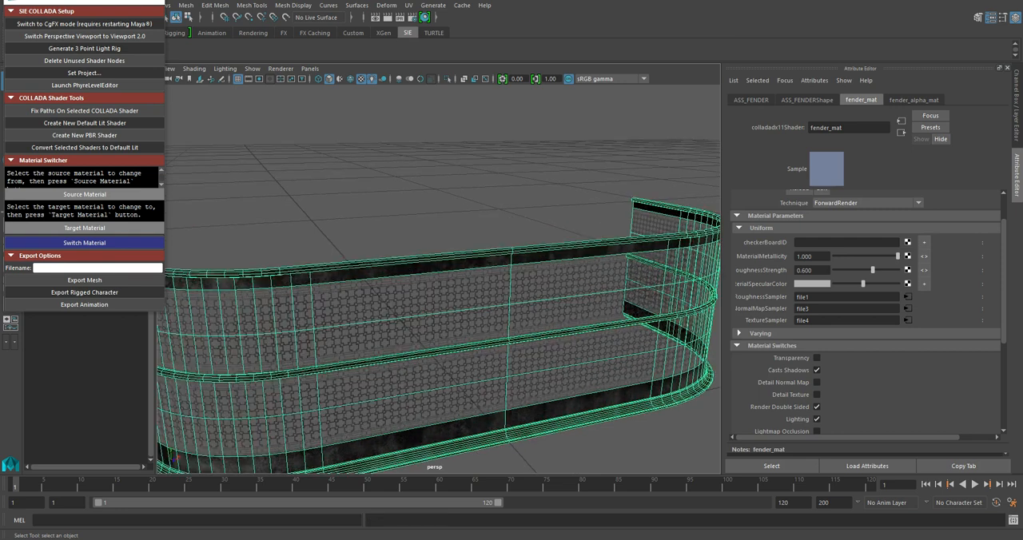
{"action": "mouse_move", "coordinate": [439, 320]}
{"action": "left_mouse_down", "text": "alt"}
{"action": "mouse_move", "coordinate": [402, 305]}
{"action": "mouse_move", "coordinate": [473, 300]}
{"action": "mouse_move", "coordinate": [355, 301]}
{"action": "mouse_move", "coordinate": [466, 303]}
{"action": "mouse_move", "coordinate": [445, 302]}
{"action": "left_mouse_up", "text": "alt"}
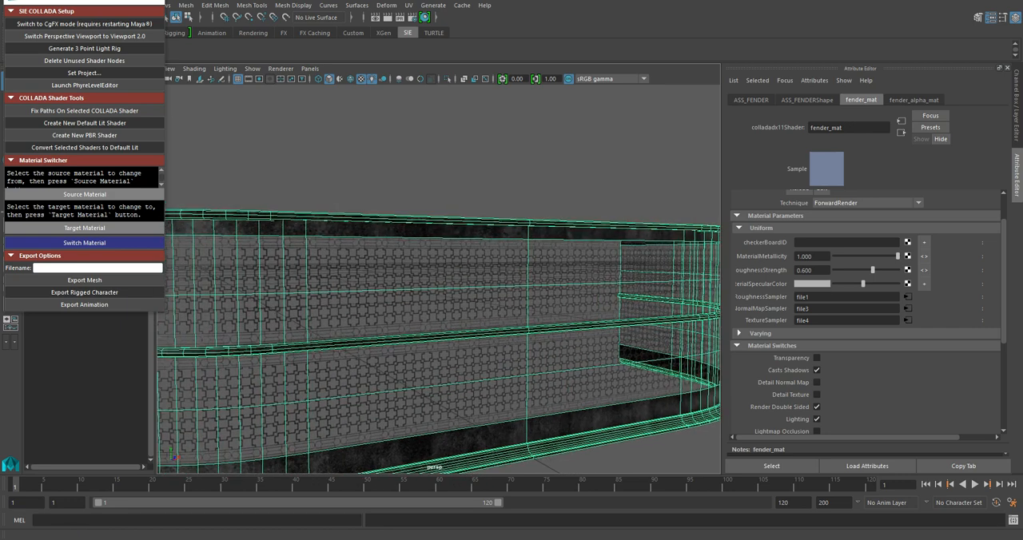
- Move the SIE COLLADA Tools window clear of the main menu and open the Hypershade, leaving part of the fender uncovered
{"action": "left_click_drag", "start_coordinate": [49, 1], "coordinate": [53, 91]}
{"action": "left_click", "coordinate": [158, 5]}
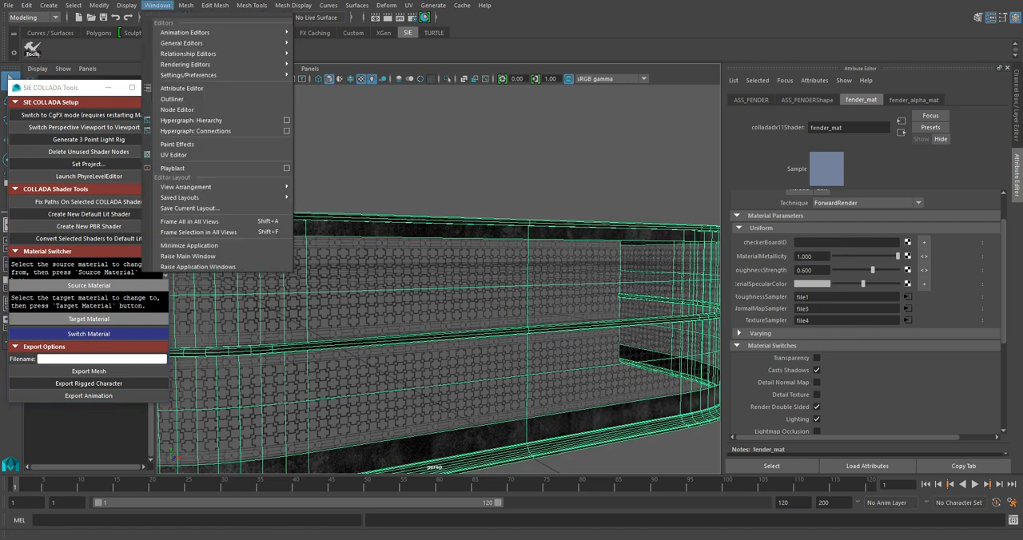
{"action": "mouse_move", "coordinate": [192, 53]}
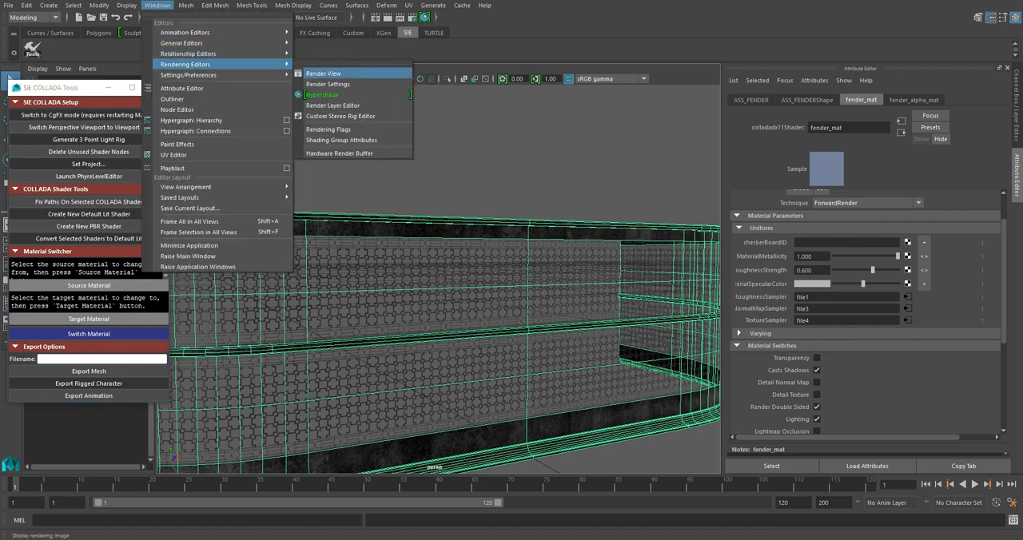
{"action": "left_click", "coordinate": [324, 94]}
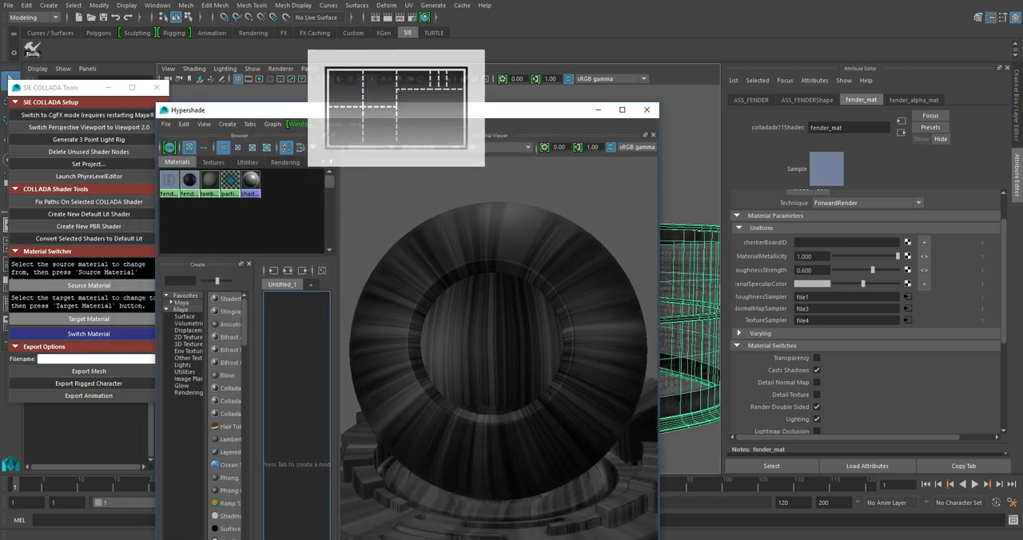
{"action": "left_click_drag", "start_coordinate": [396, 110], "coordinate": [669, 18]}
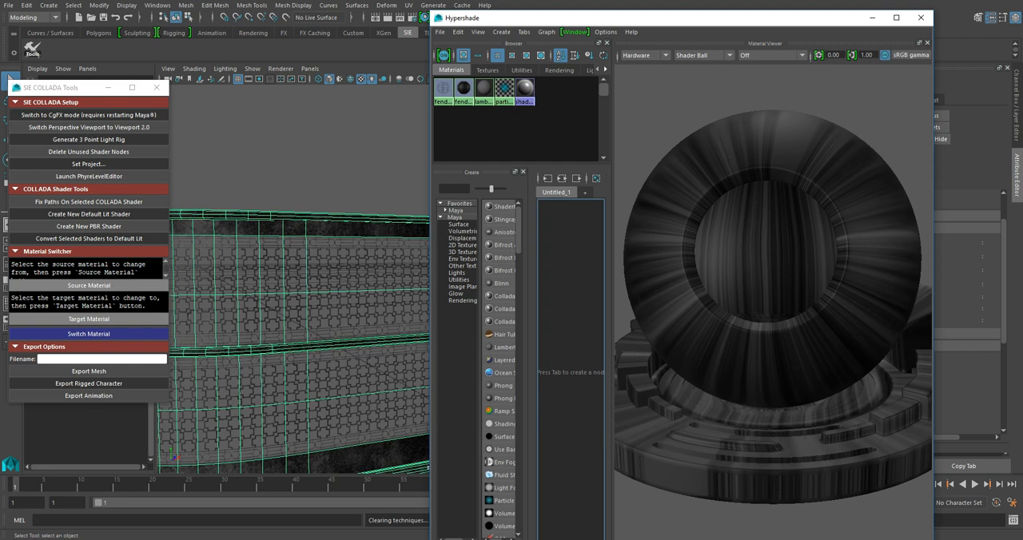
- Select all faces that use fender_mat through the Hypershade, then minimize it and view the selected trim from another side
{"action": "left_click", "coordinate": [463, 90]}
{"action": "right_click", "coordinate": [464, 92]}
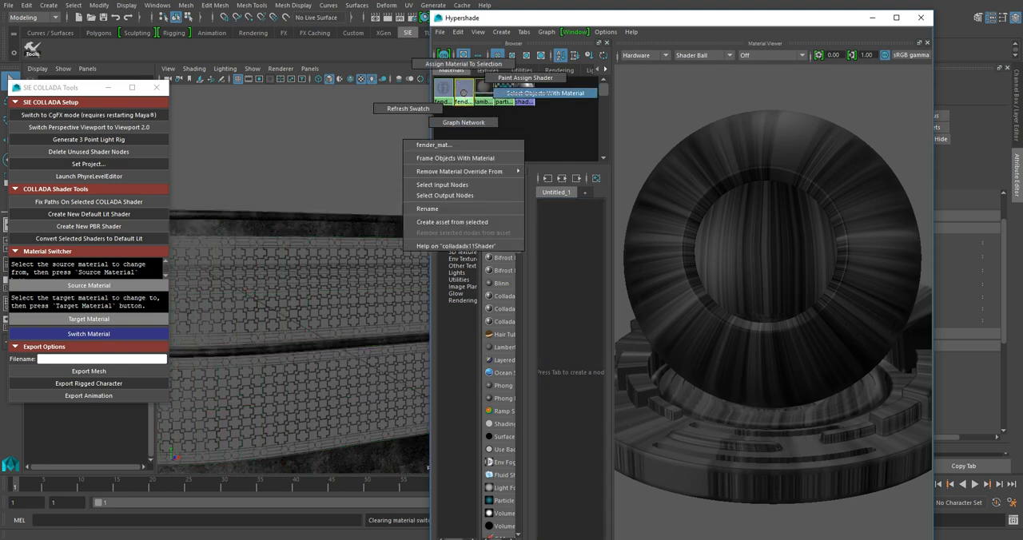
{"action": "left_click", "coordinate": [544, 93]}
{"action": "left_click", "coordinate": [873, 17]}
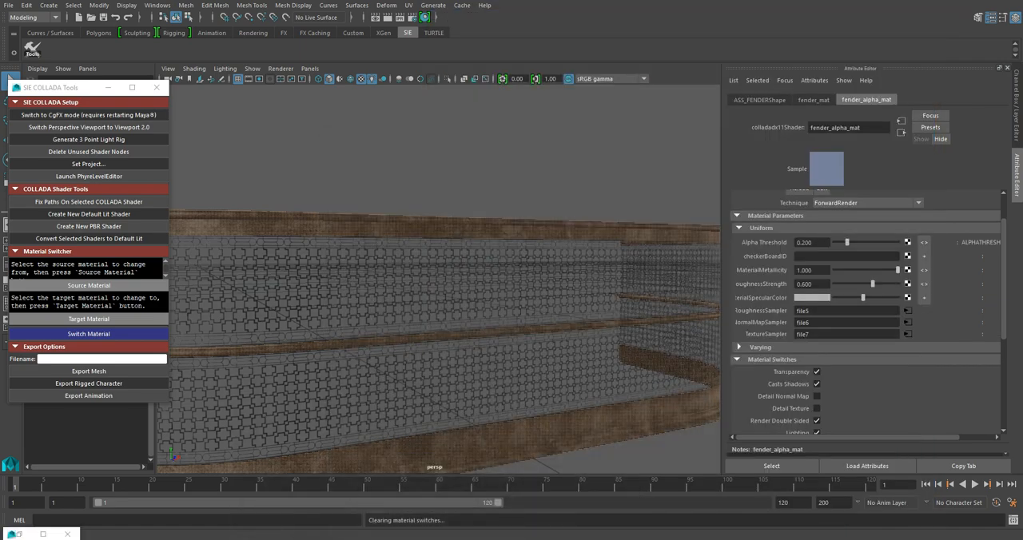
{"action": "left_click_drag", "start_coordinate": [482, 144], "coordinate": [831, 152], "text": "alt"}
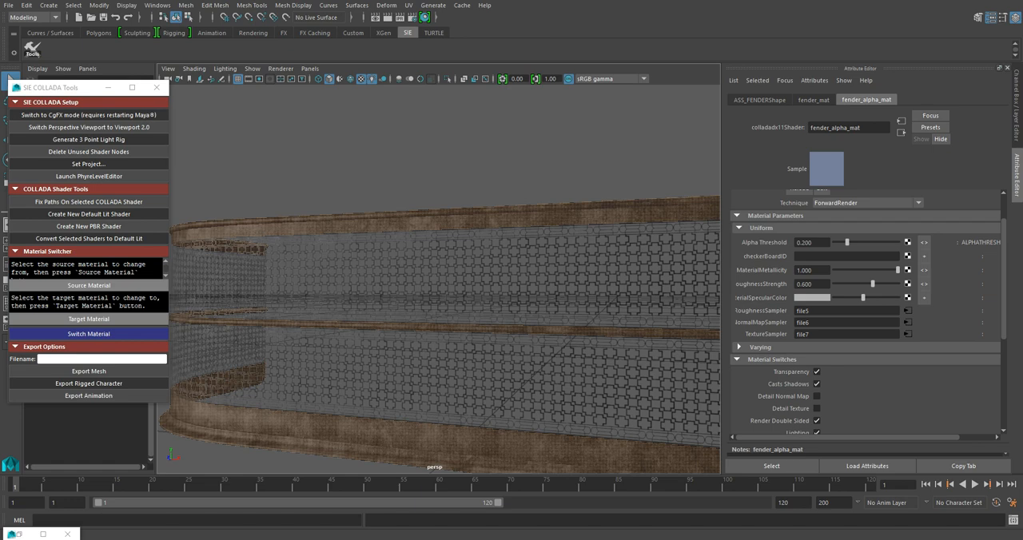
- Clear the face selection, select the whole fender and display the attributes of its fender_alpha_mat material
{"action": "left_click", "coordinate": [439, 144]}
{"action": "left_click_drag", "start_coordinate": [447, 240], "coordinate": [348, 224], "text": "alt"}
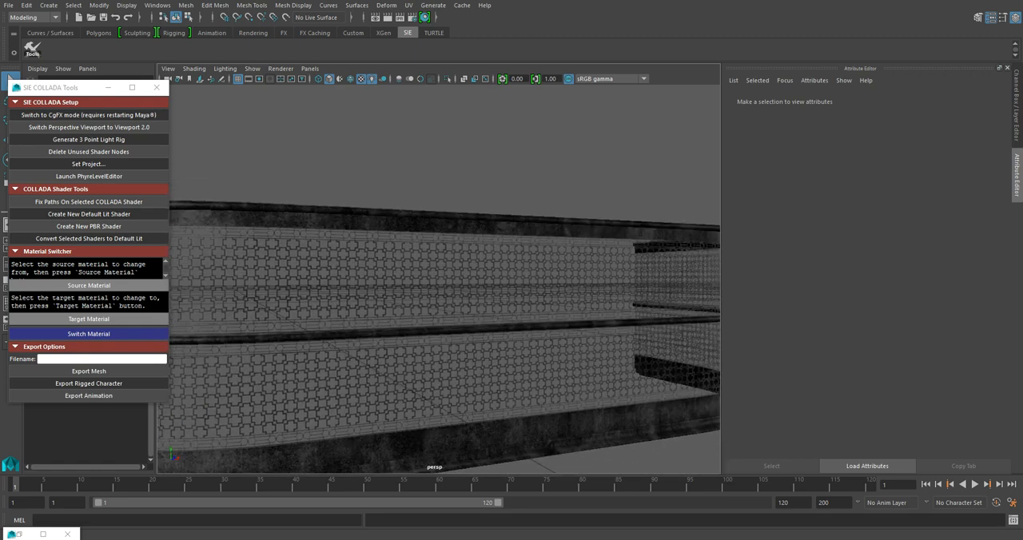
{"action": "left_click", "coordinate": [399, 275]}
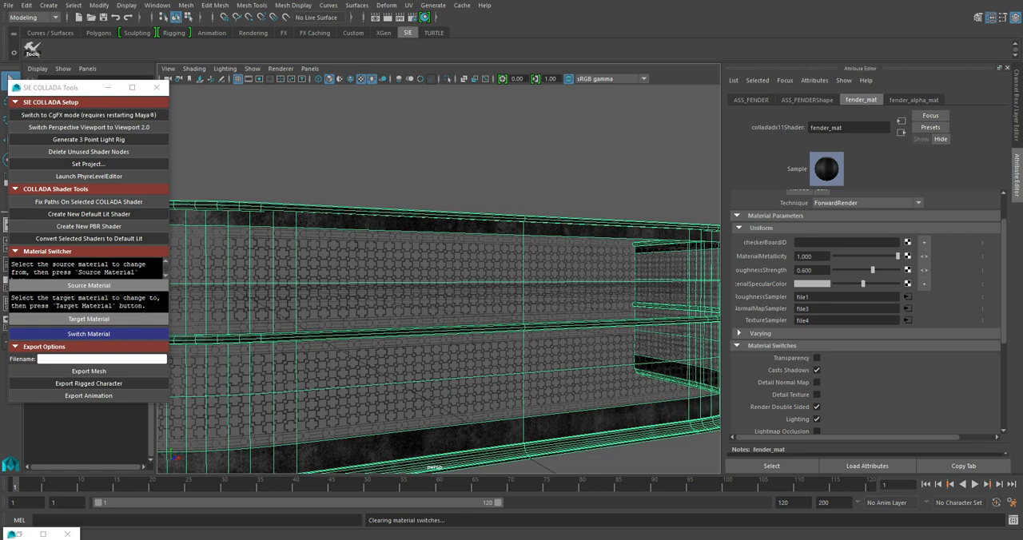
{"action": "left_click", "coordinate": [914, 100]}
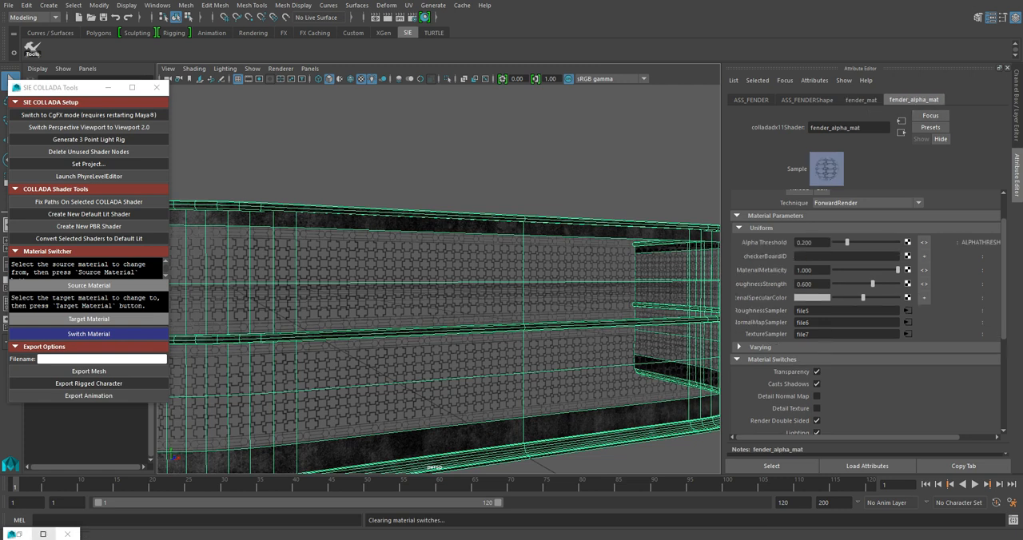
- Restore the Hypershade, select all faces that use fender_alpha_mat, and minimize it to view the selected mesh panels
{"action": "left_click", "coordinate": [43, 534]}
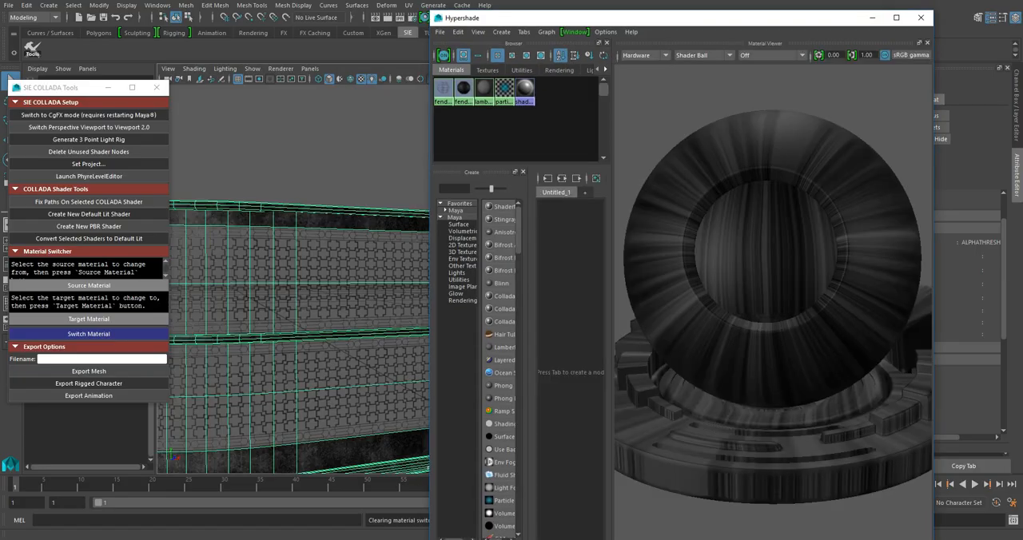
{"action": "left_click", "coordinate": [444, 89]}
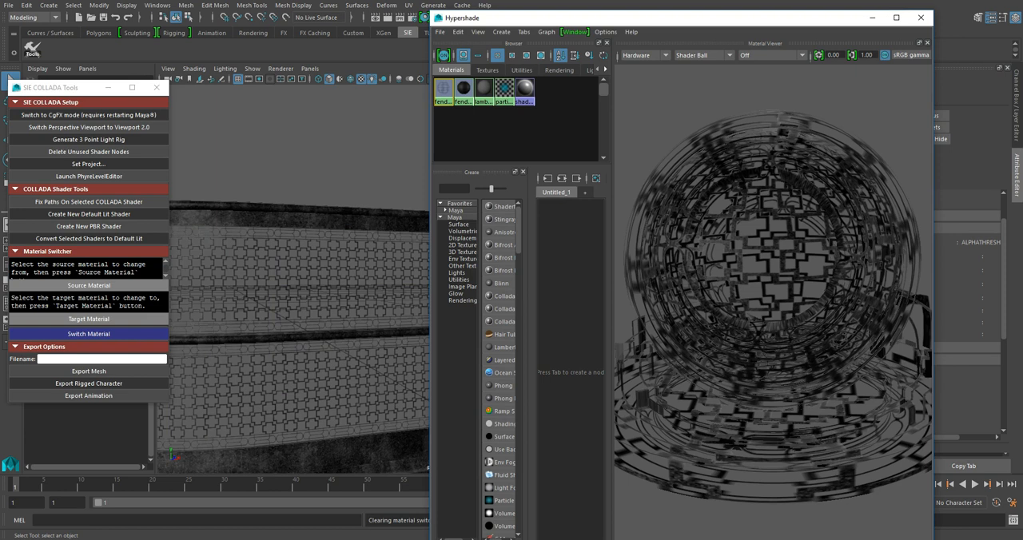
{"action": "right_click_drag", "start_coordinate": [445, 90], "coordinate": [527, 90]}
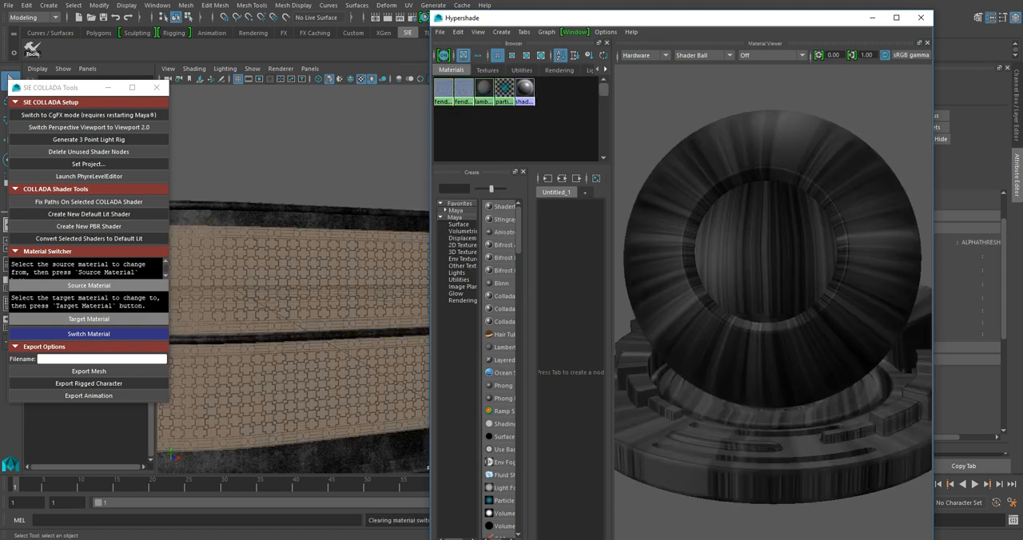
{"action": "left_click", "coordinate": [872, 18]}
{"action": "left_click_drag", "start_coordinate": [448, 264], "coordinate": [583, 280], "text": "alt"}
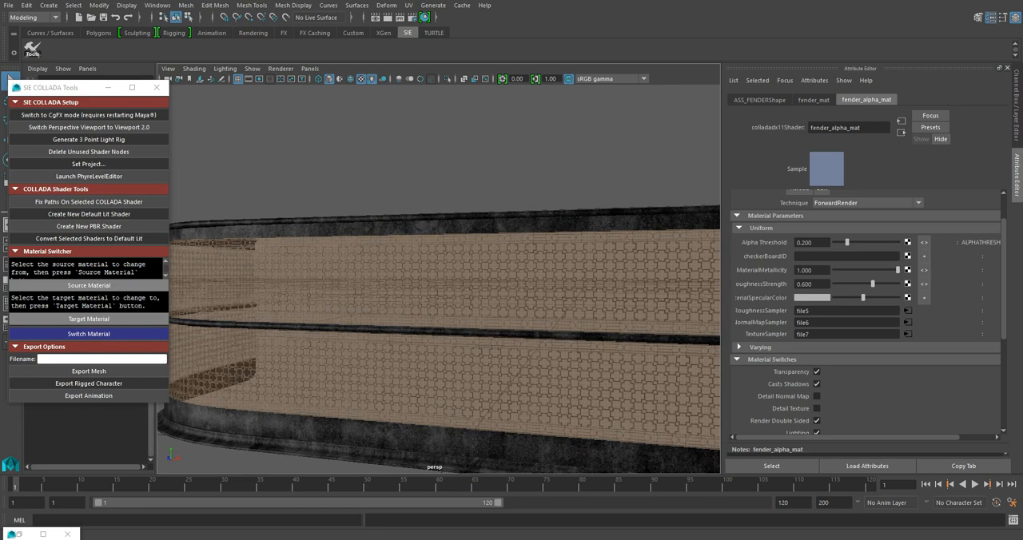
- Examine the cutout pattern on the fender's panels up close and from a distance, with the object deselected and selected
{"action": "left_click", "coordinate": [447, 152]}
{"action": "scroll", "coordinate": [438, 271], "scroll_direction": "down", "scroll_amount": 2}
{"action": "scroll", "coordinate": [438, 272], "scroll_direction": "up", "scroll_amount": 5}
{"action": "scroll", "coordinate": [438, 272], "scroll_direction": "down", "scroll_amount": 5}
{"action": "scroll", "coordinate": [438, 272], "scroll_direction": "up", "scroll_amount": 7}
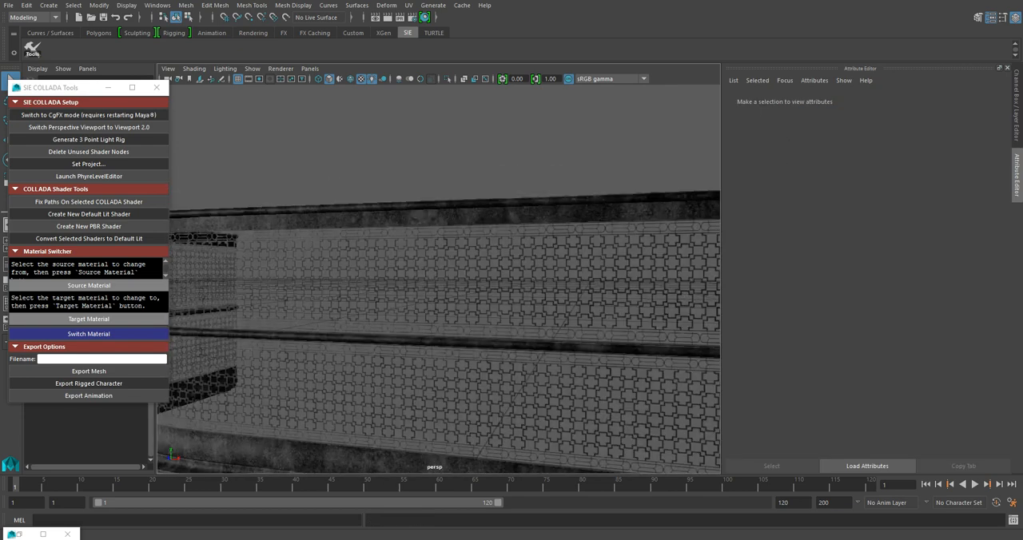
{"action": "left_click", "coordinate": [438, 272]}
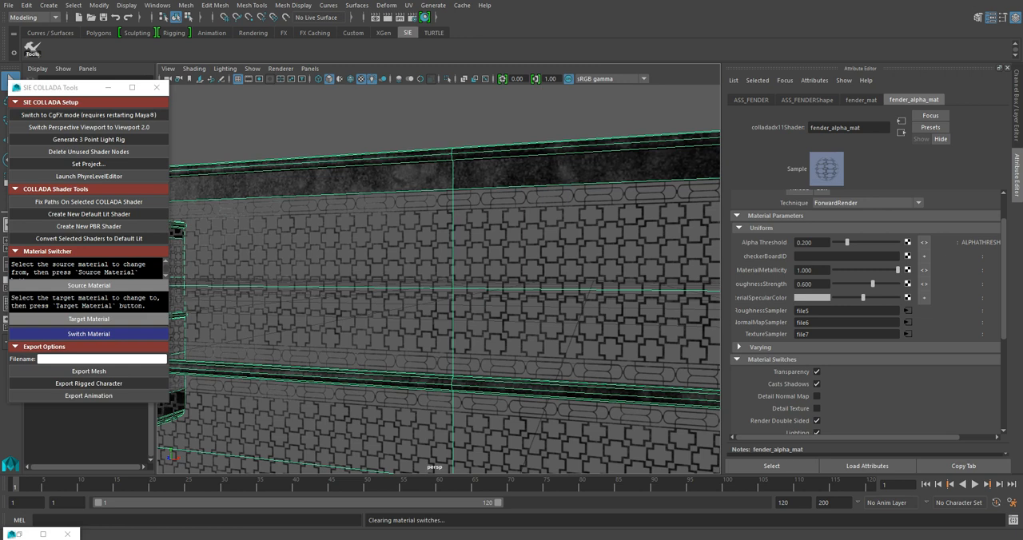
{"action": "left_click", "coordinate": [439, 115]}
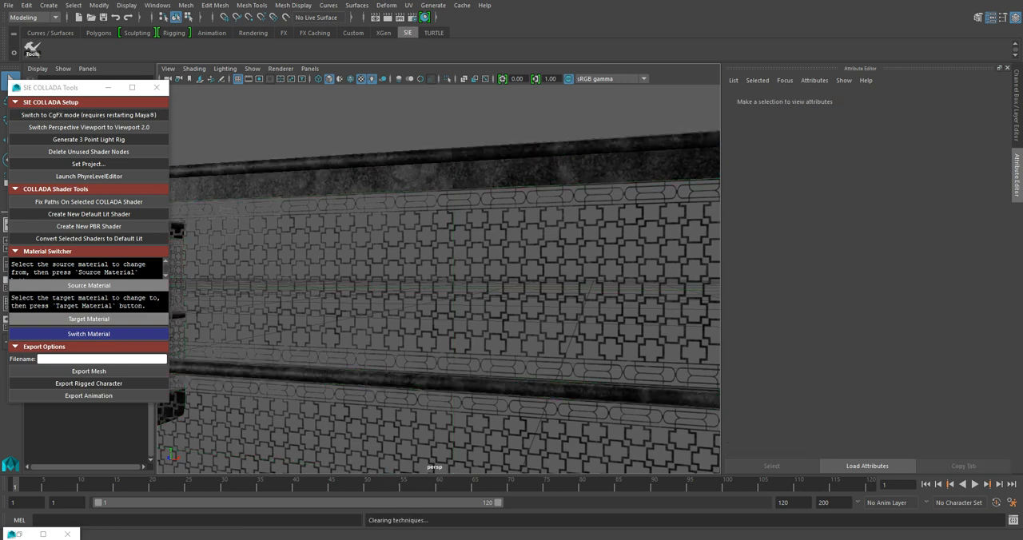
{"action": "scroll", "coordinate": [439, 274], "scroll_direction": "down", "scroll_amount": 5}
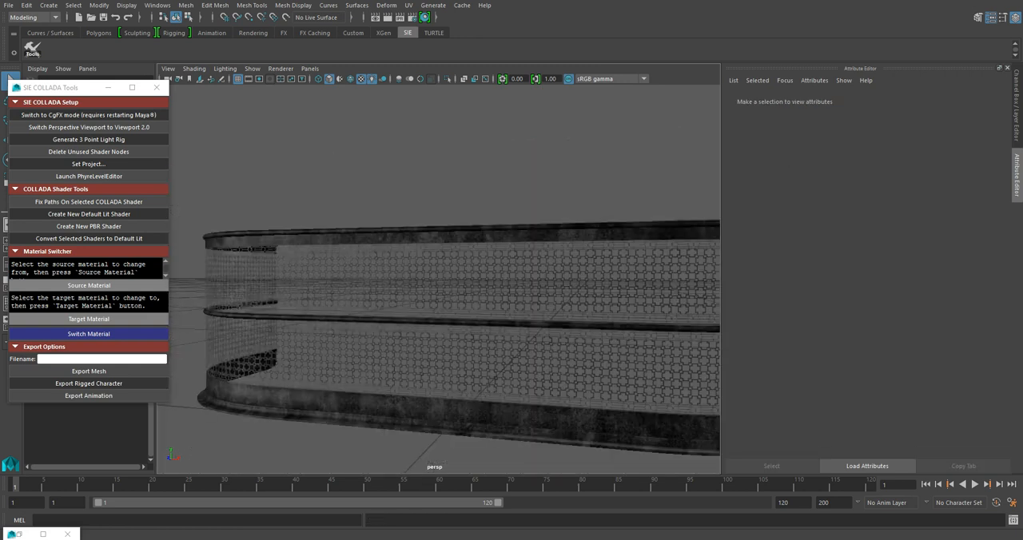
{"action": "scroll", "coordinate": [461, 265], "scroll_direction": "up", "scroll_amount": 3}
{"action": "left_click", "coordinate": [461, 265]}
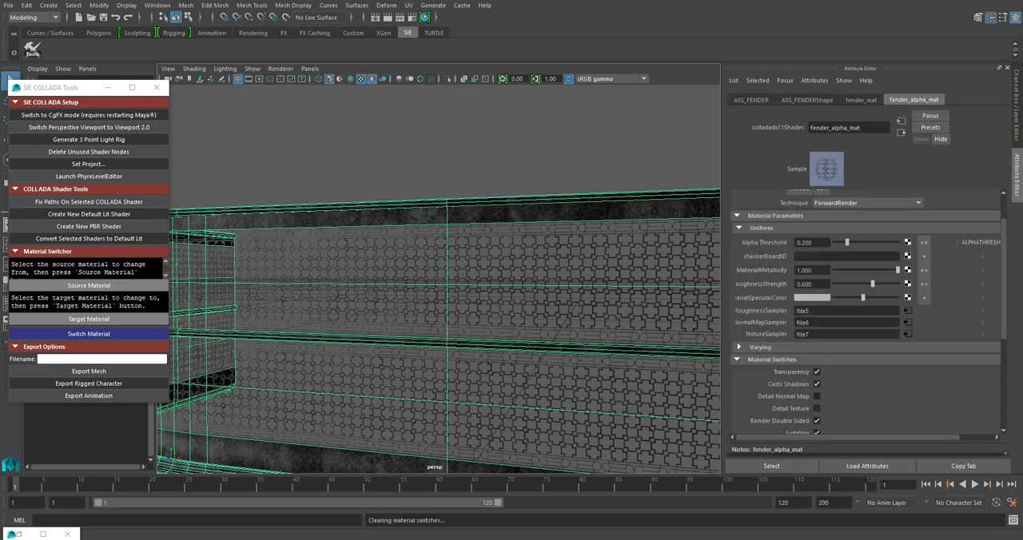
{"action": "left_click_drag", "start_coordinate": [462, 265], "coordinate": [516, 266], "text": "alt"}
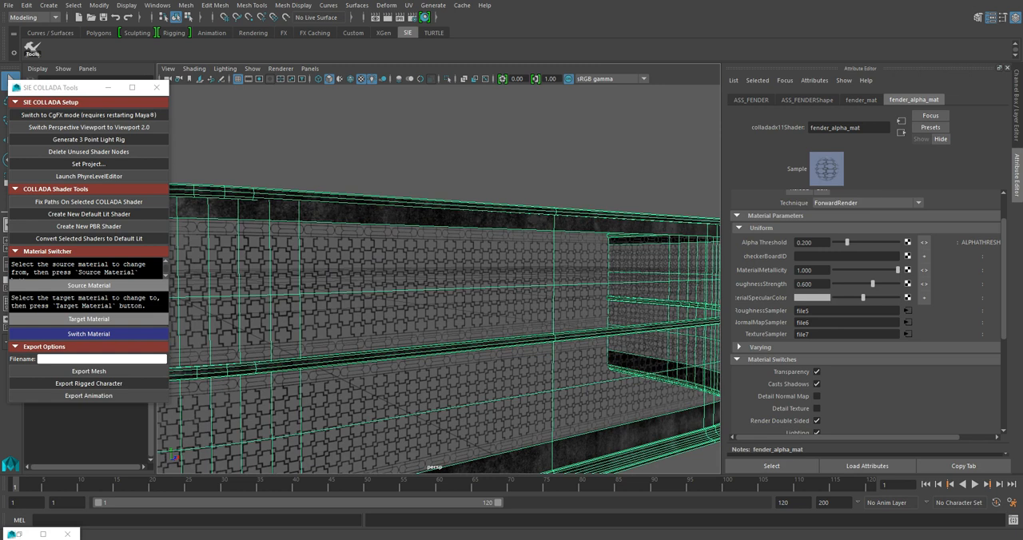
{"action": "scroll", "coordinate": [863, 311], "scroll_direction": "down", "scroll_amount": 2}
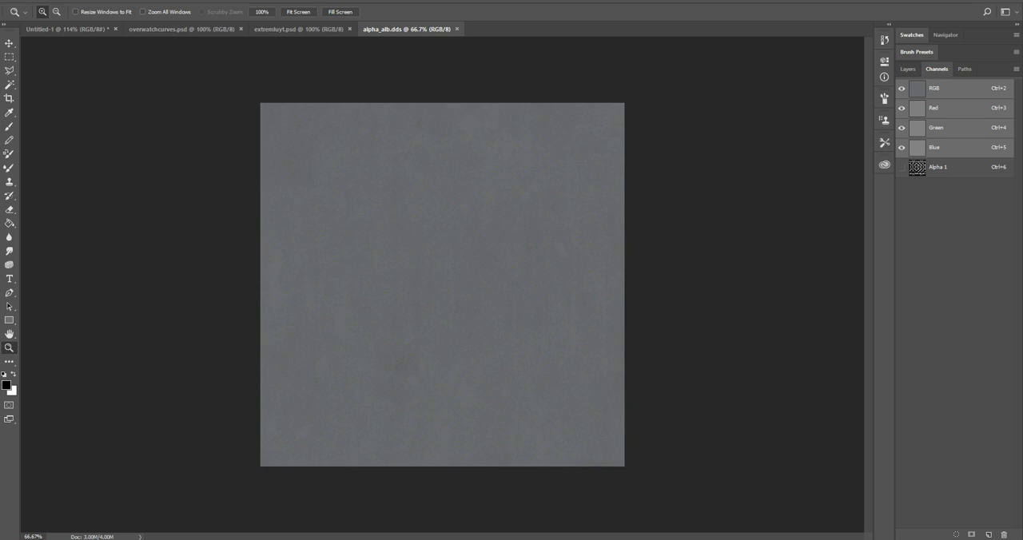
- View the Alpha 1 channel of alpha_alb.dds, restore the RGB composite view, and switch back to Maya
{"action": "key", "text": "ctrl+6"}
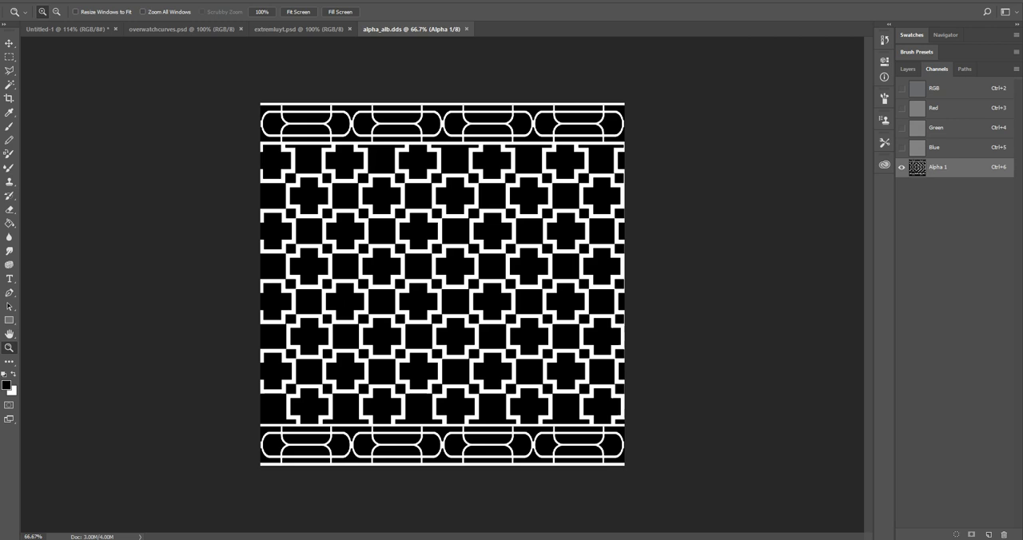
{"action": "key", "text": "ctrl+2"}
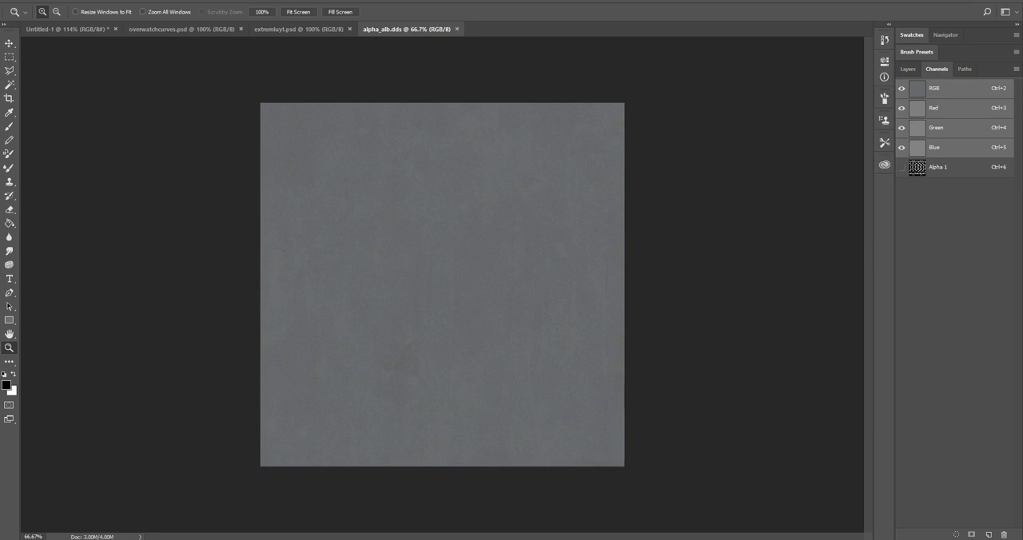
{"action": "key", "text": "alt+Tab"}
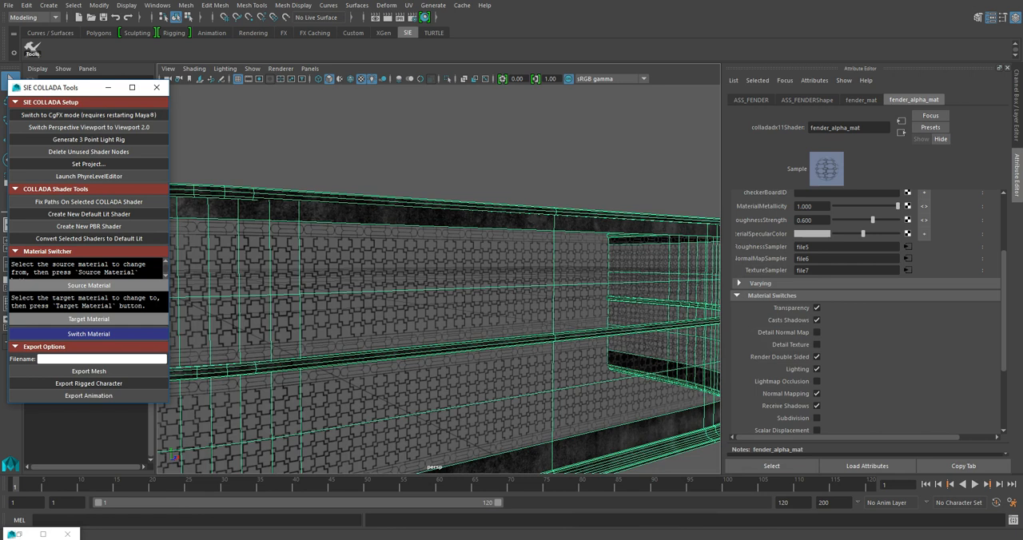
- Turn off Transparency and Render Double Sided in fender_alpha_mat's material switches and view the fender's panels
{"action": "scroll", "coordinate": [863, 319], "scroll_direction": "down", "scroll_amount": 2}
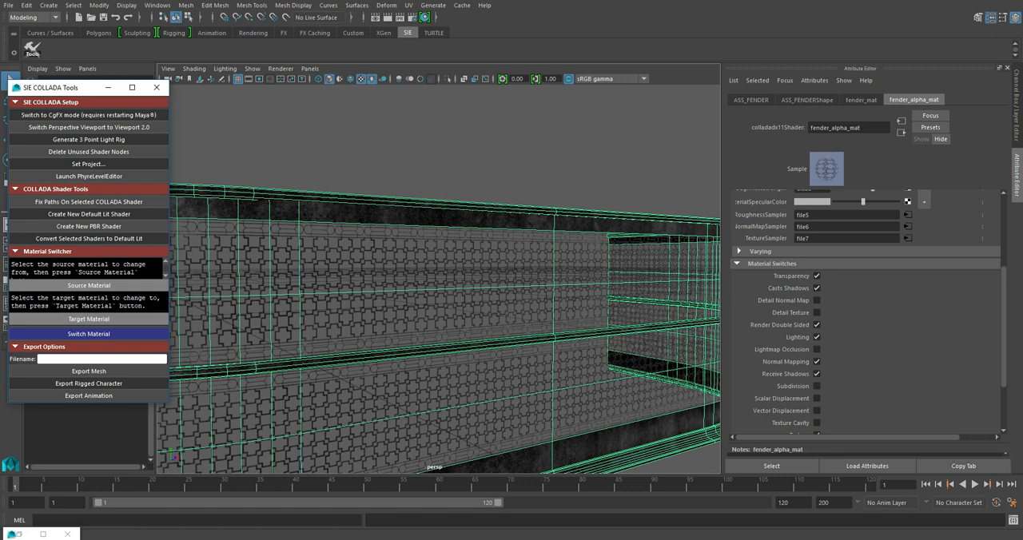
{"action": "scroll", "coordinate": [863, 311], "scroll_direction": "down", "scroll_amount": 2}
{"action": "scroll", "coordinate": [867, 312], "scroll_direction": "up", "scroll_amount": 2}
{"action": "scroll", "coordinate": [817, 276], "scroll_direction": "up", "scroll_amount": 8}
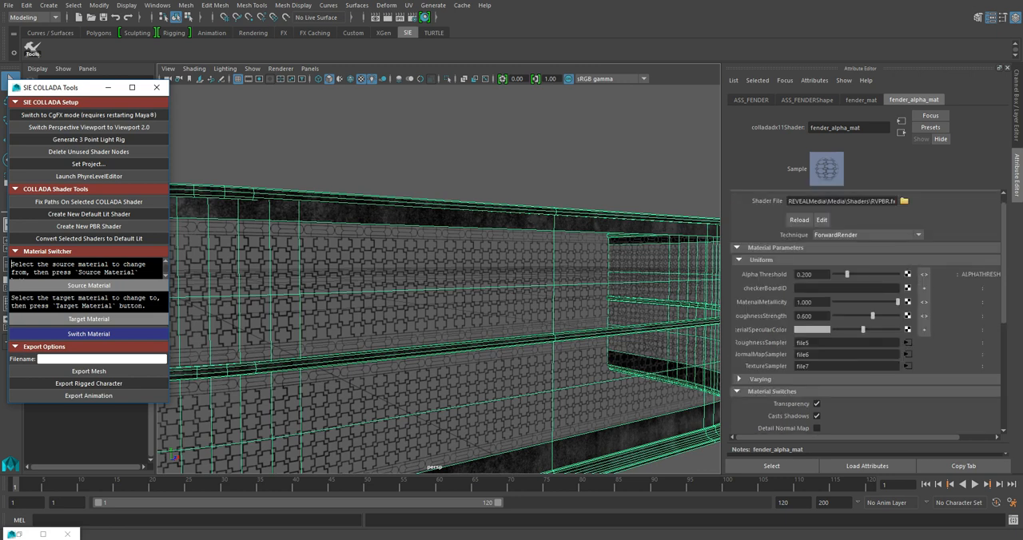
{"action": "scroll", "coordinate": [817, 276], "scroll_direction": "down", "scroll_amount": 6}
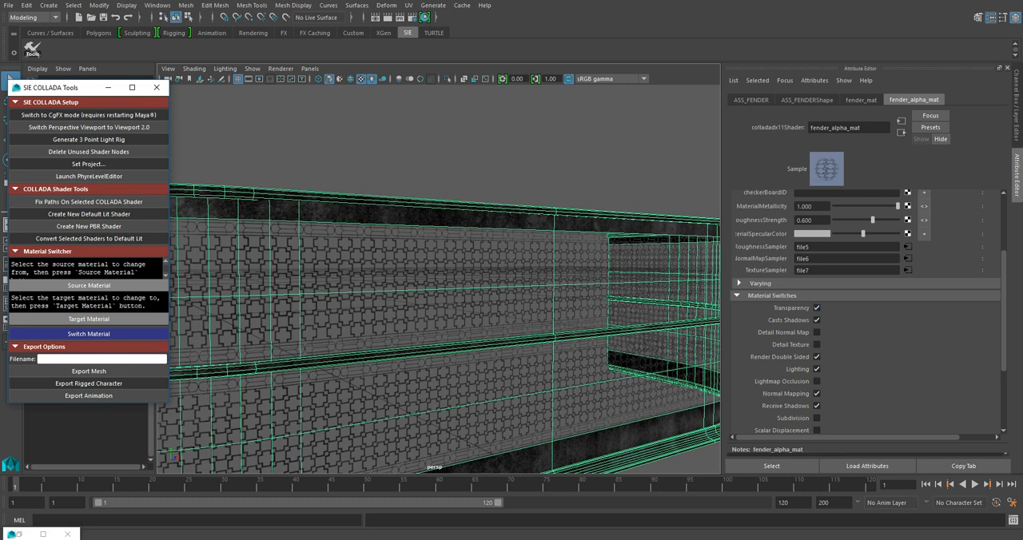
{"action": "left_click", "coordinate": [816, 308]}
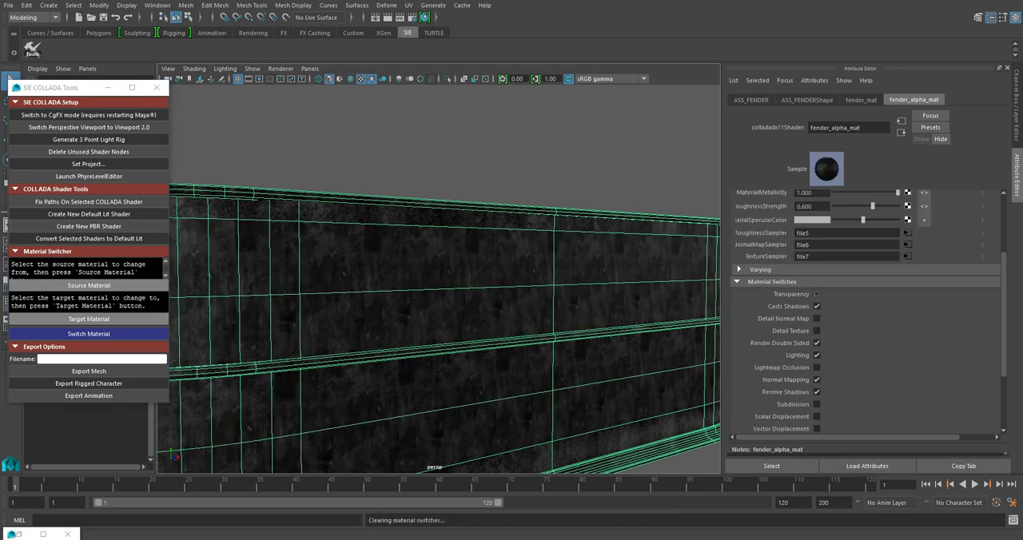
{"action": "left_click_drag", "start_coordinate": [436, 320], "coordinate": [404, 288], "text": "alt"}
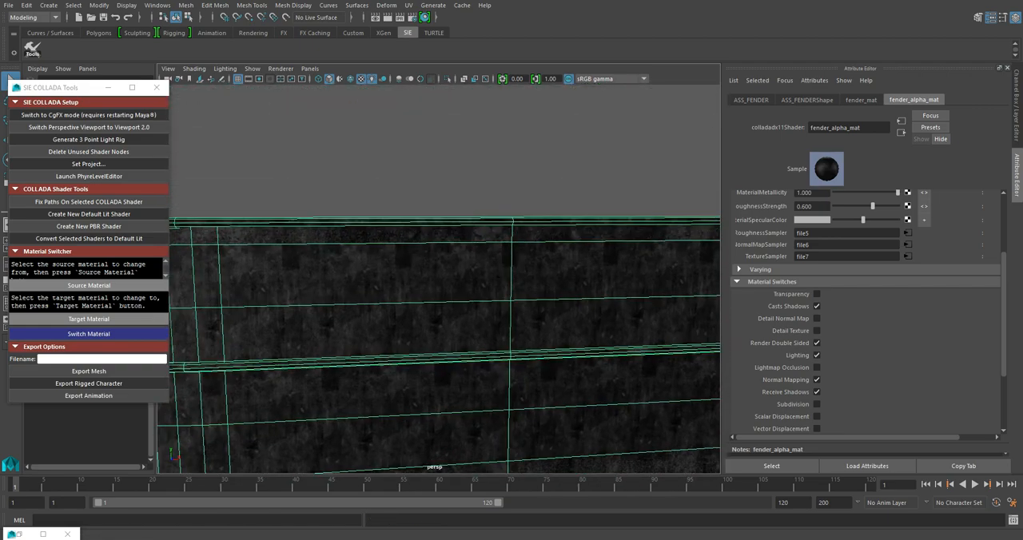
{"action": "left_click_drag", "start_coordinate": [416, 300], "coordinate": [448, 320], "text": "alt"}
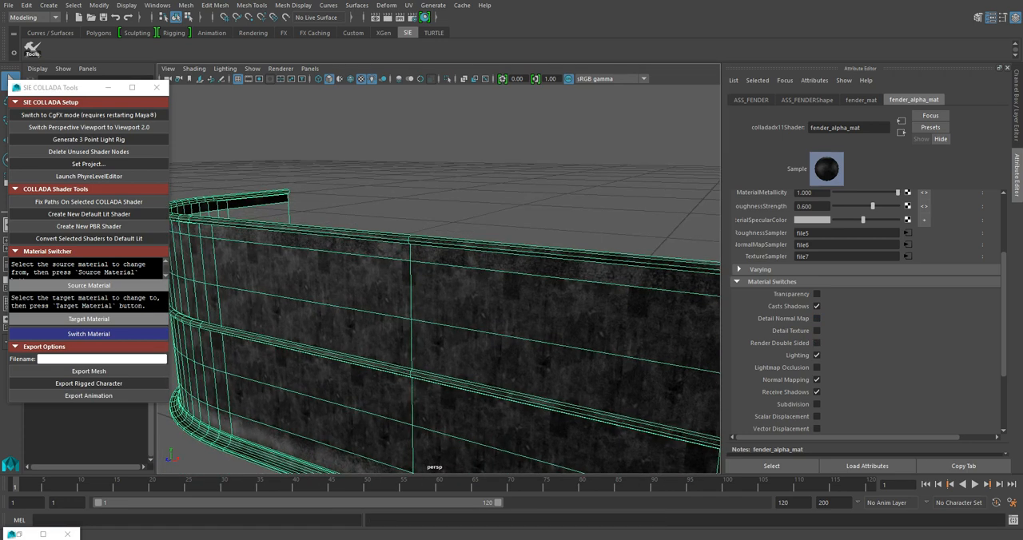
- View the fender's panels from both sides, and turn Transparency and Render Double Sided back on in fender_alpha_mat's material switches
{"action": "left_click_drag", "start_coordinate": [384, 300], "coordinate": [539, 324], "text": "alt"}
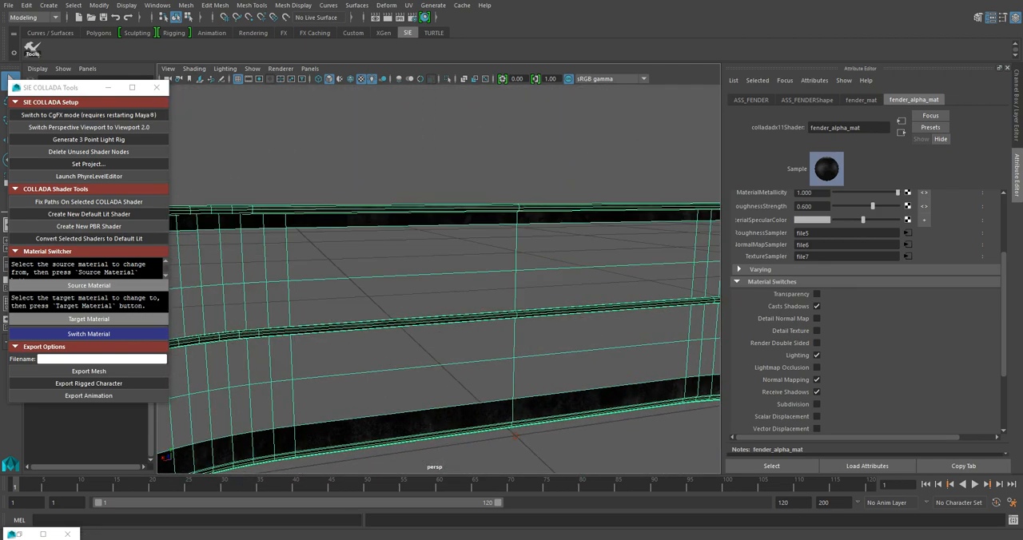
{"action": "left_click_drag", "start_coordinate": [440, 300], "coordinate": [513, 304], "text": "alt"}
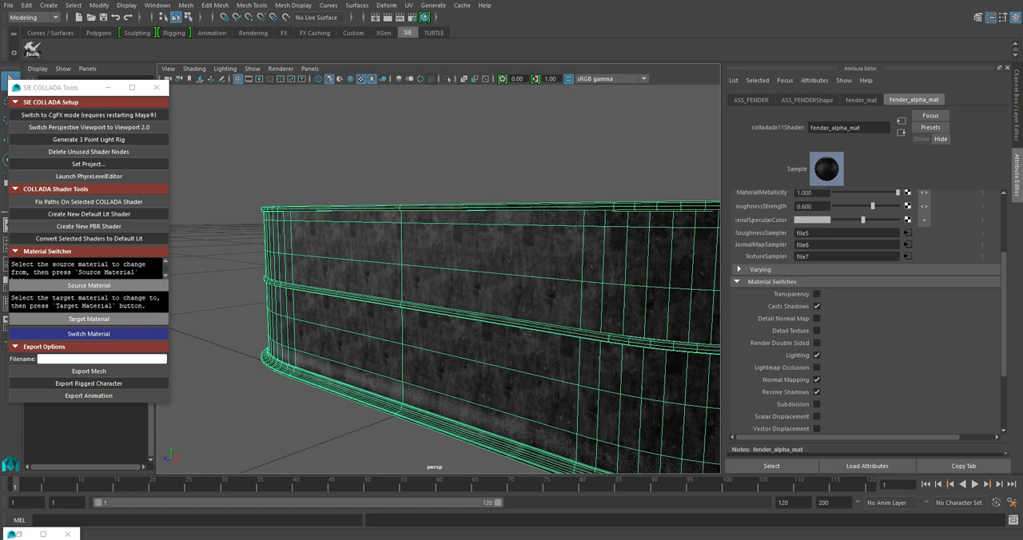
{"action": "left_click_drag", "start_coordinate": [479, 294], "coordinate": [583, 314], "text": "alt"}
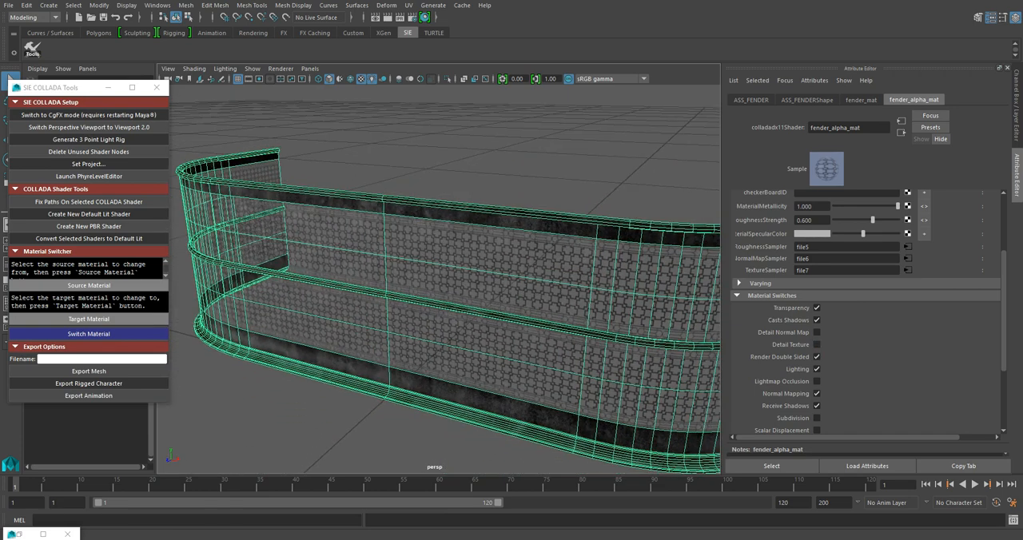
- View the cutout panels with Render Double Sided off, turn that switch back on, and check the panels again
{"action": "left_click_drag", "start_coordinate": [383, 280], "coordinate": [580, 280], "text": "alt"}
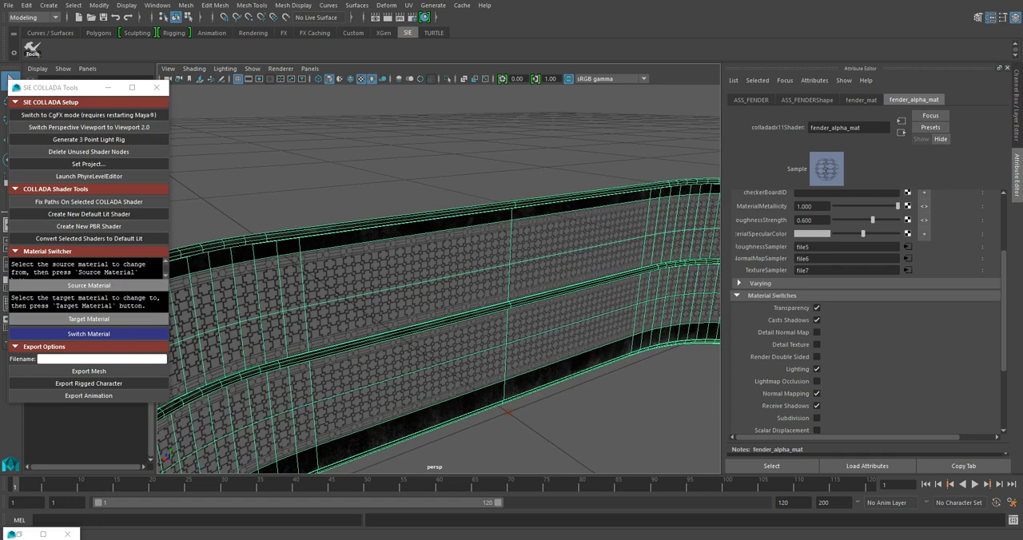
{"action": "left_click", "coordinate": [816, 357]}
{"action": "left_click_drag", "start_coordinate": [359, 311], "coordinate": [579, 268], "text": "alt"}
{"action": "left_click_drag", "start_coordinate": [447, 280], "coordinate": [563, 277], "text": "alt"}
- Bring fender_alpha_mat's Alpha Threshold setting into view and examine the cutout edges up close around the fender's curved ends
{"action": "scroll", "coordinate": [863, 320], "scroll_direction": "up", "scroll_amount": 3}
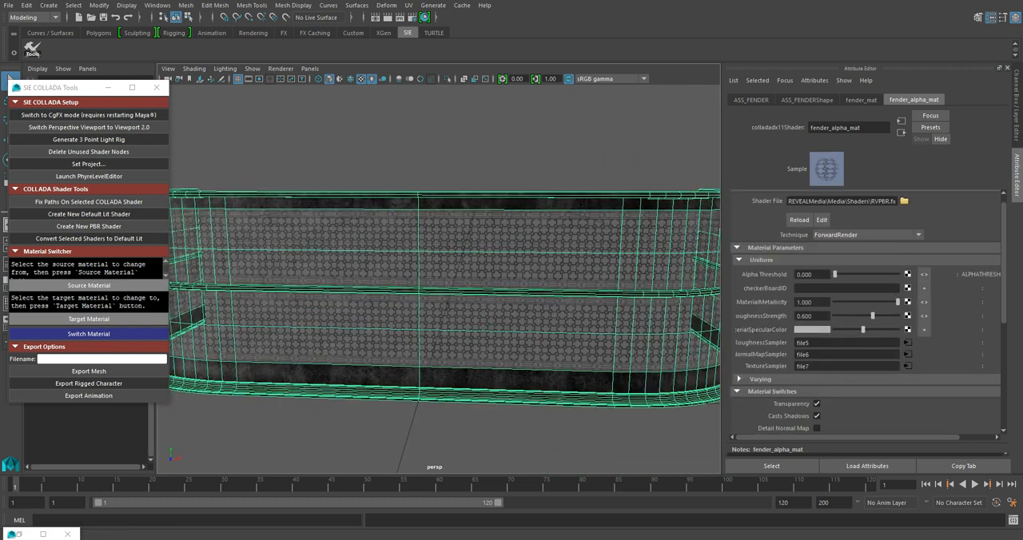
{"action": "left_click_drag", "start_coordinate": [563, 276], "coordinate": [455, 282], "text": "alt"}
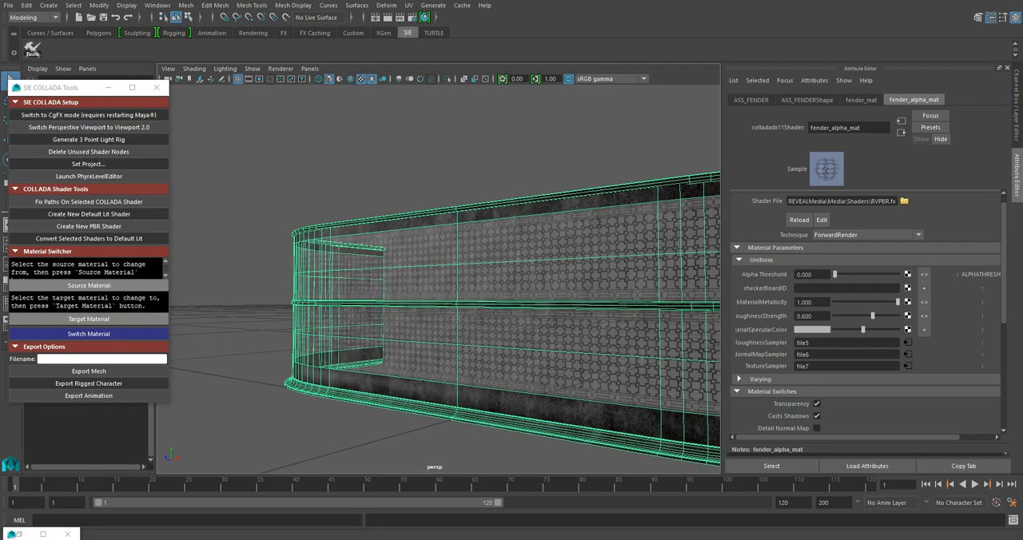
{"action": "right_click_drag", "start_coordinate": [455, 281], "coordinate": [543, 281], "text": "alt"}
{"action": "middle_click_drag", "start_coordinate": [479, 280], "coordinate": [561, 284], "text": "alt"}
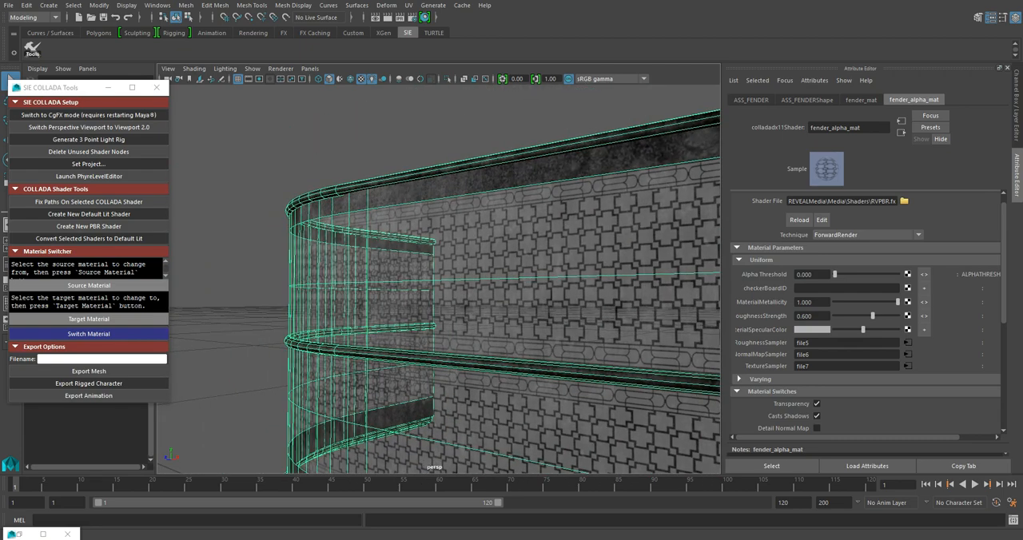
{"action": "mouse_move", "coordinate": [479, 279]}
{"action": "left_mouse_down", "text": "alt"}
{"action": "mouse_move", "coordinate": [423, 287]}
{"action": "mouse_move", "coordinate": [459, 281]}
{"action": "left_mouse_up", "text": "alt"}
{"action": "middle_click_drag", "start_coordinate": [360, 295], "coordinate": [511, 267], "text": "alt"}
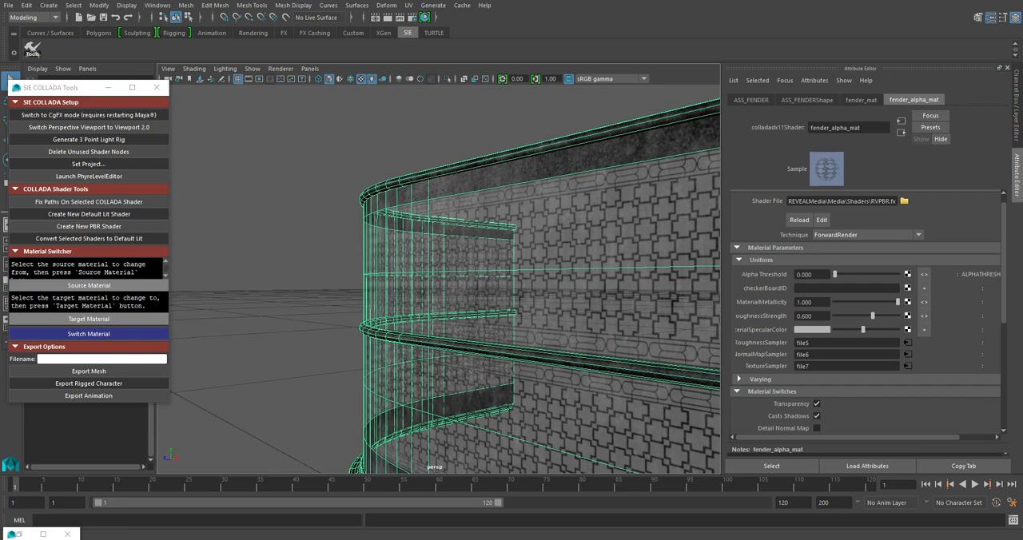
{"action": "left_click_drag", "start_coordinate": [511, 279], "coordinate": [308, 271], "text": "alt"}
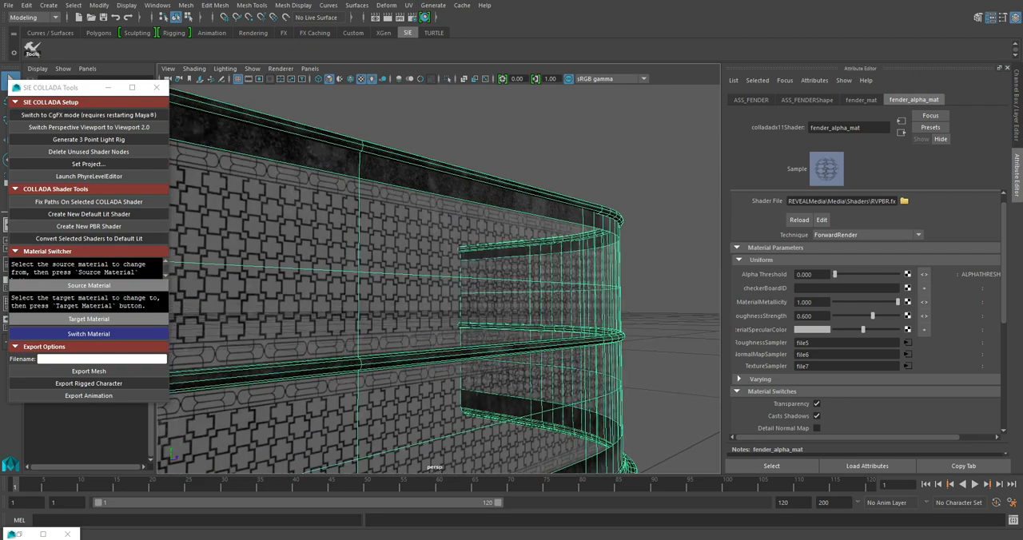
{"action": "right_click_drag", "start_coordinate": [399, 280], "coordinate": [479, 280], "text": "alt"}
{"action": "left_click_drag", "start_coordinate": [383, 279], "coordinate": [579, 276], "text": "alt"}
{"action": "left_click_drag", "start_coordinate": [480, 280], "coordinate": [495, 286], "text": "alt"}
{"action": "right_click_drag", "start_coordinate": [495, 280], "coordinate": [416, 280], "text": "alt"}
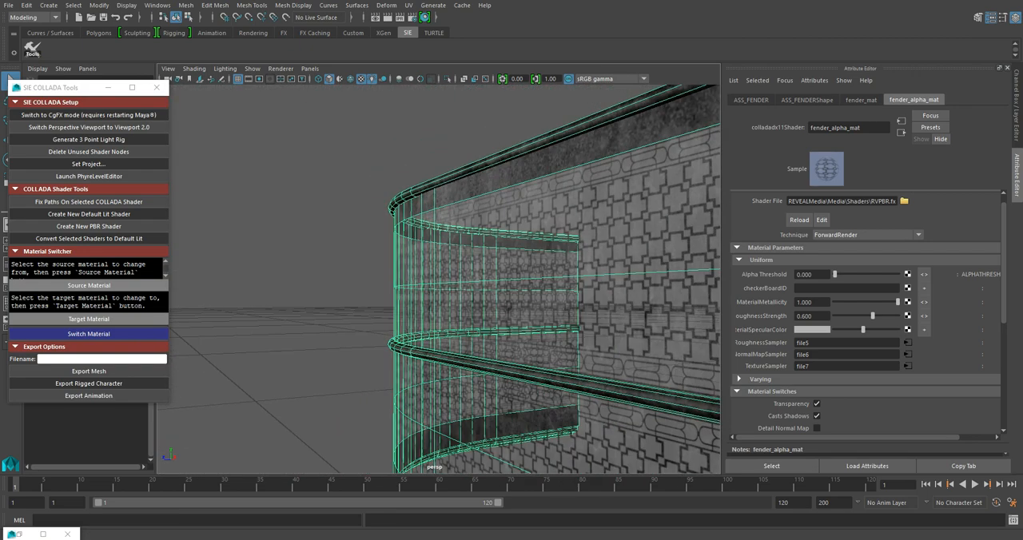
- Set fender_alpha_mat's Alpha Threshold to 0.2
{"action": "left_click_drag", "start_coordinate": [416, 280], "coordinate": [451, 286], "text": "alt"}
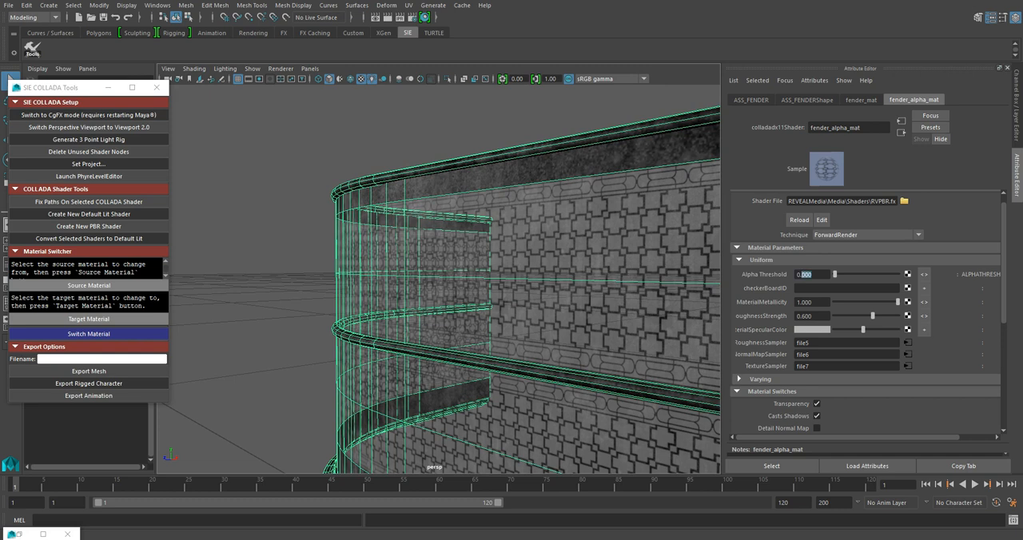
{"action": "type", "text": "0.2"}
{"action": "key", "text": "Return"}
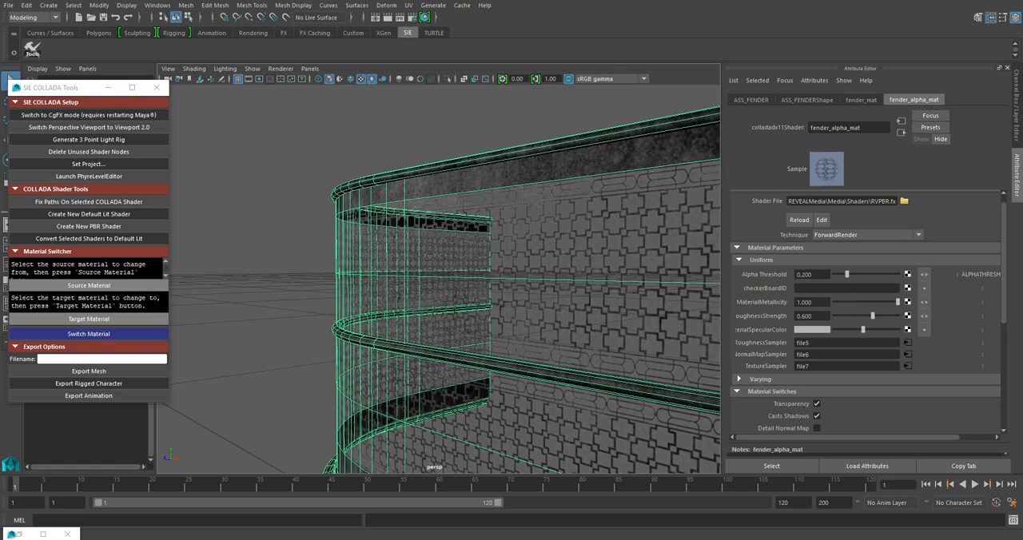
- Examine the fender's cutout pattern with the new alpha threshold, both up close and from a distance
{"action": "left_click_drag", "start_coordinate": [479, 280], "coordinate": [438, 280], "text": "alt"}
{"action": "scroll", "coordinate": [438, 279], "scroll_direction": "down", "scroll_amount": 4}
{"action": "left_click_drag", "start_coordinate": [511, 319], "coordinate": [392, 326], "text": "alt"}
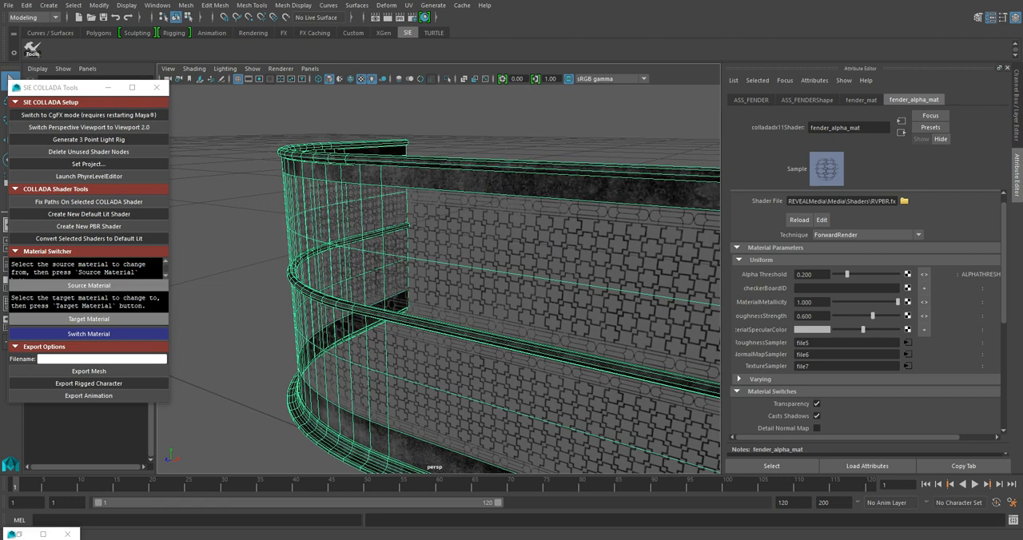
{"action": "mouse_move", "coordinate": [439, 280]}
{"action": "left_mouse_down", "text": "alt"}
{"action": "mouse_move", "coordinate": [441, 292]}
{"action": "mouse_move", "coordinate": [415, 280]}
{"action": "mouse_move", "coordinate": [435, 277]}
{"action": "left_mouse_up", "text": "alt"}
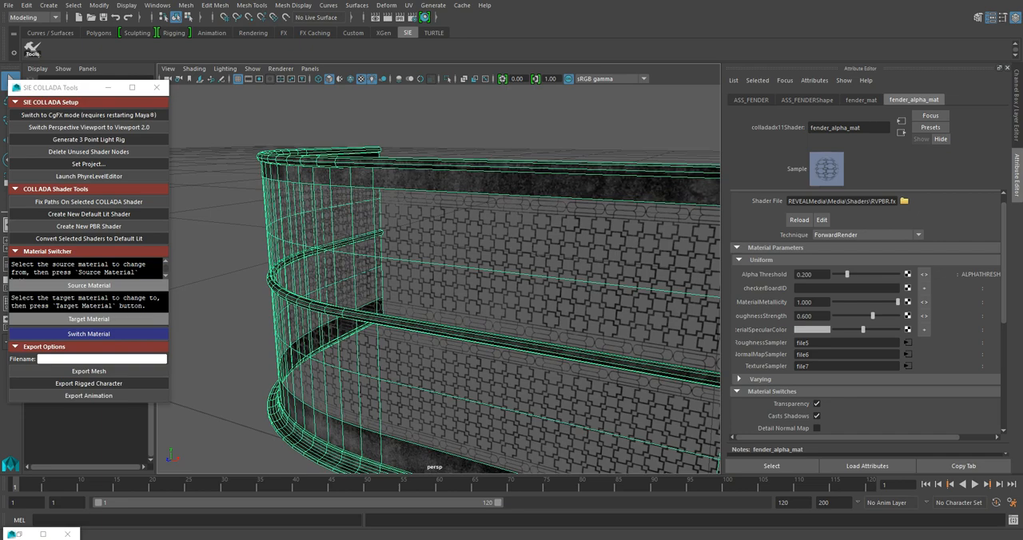
{"action": "scroll", "coordinate": [438, 276], "scroll_direction": "down", "scroll_amount": 4}
{"action": "left_click_drag", "start_coordinate": [437, 275], "coordinate": [529, 277], "text": "alt"}
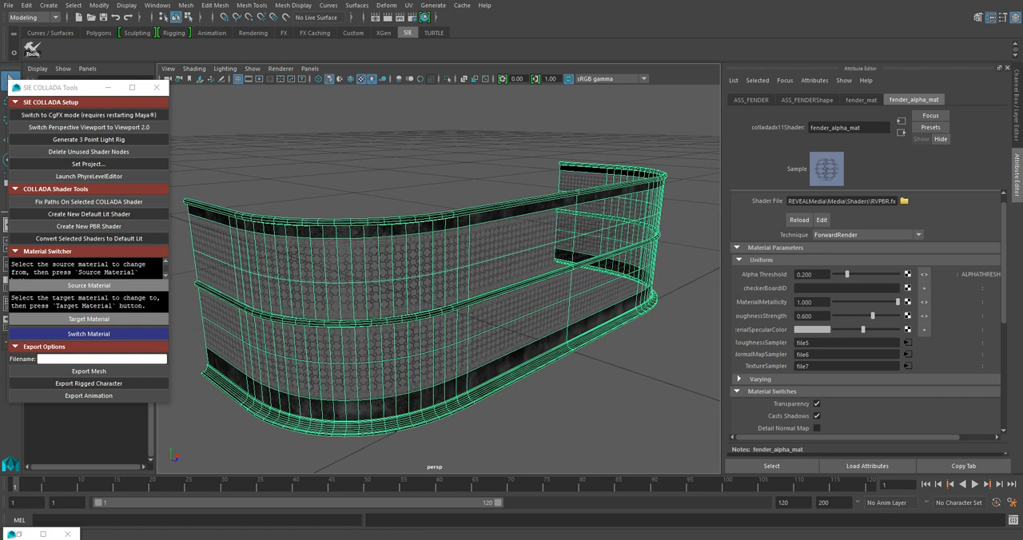
{"action": "left_click_drag", "start_coordinate": [480, 279], "coordinate": [455, 281], "text": "alt"}
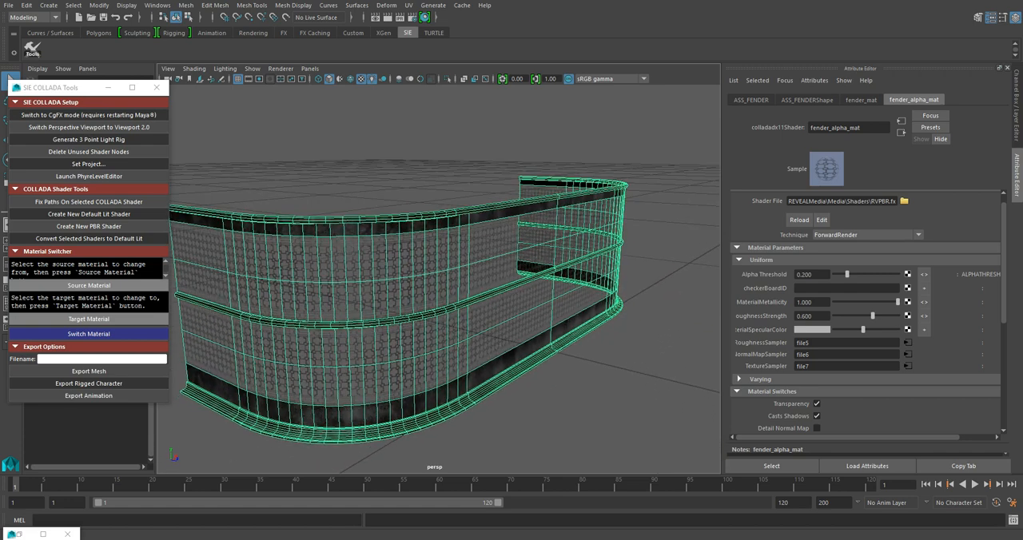
{"action": "mouse_move", "coordinate": [455, 281]}
{"action": "left_mouse_down", "text": "alt"}
{"action": "mouse_move", "coordinate": [368, 267]}
{"action": "mouse_move", "coordinate": [304, 275]}
{"action": "mouse_move", "coordinate": [351, 252]}
{"action": "mouse_move", "coordinate": [348, 268]}
{"action": "mouse_move", "coordinate": [319, 283]}
{"action": "mouse_move", "coordinate": [436, 279]}
{"action": "left_mouse_up", "text": "alt"}
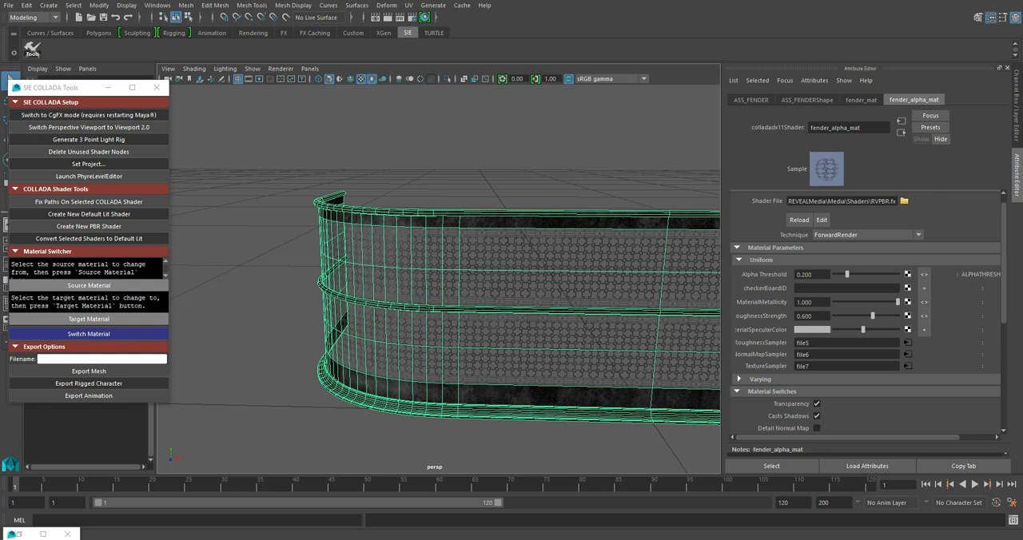
{"action": "left_click_drag", "start_coordinate": [439, 271], "coordinate": [499, 284], "text": "alt"}
- Review fender_alpha_mat's shader parameters and full list of material switches, and check the cutout pattern on the fender's curved end
{"action": "scroll", "coordinate": [869, 312], "scroll_direction": "down", "scroll_amount": 2}
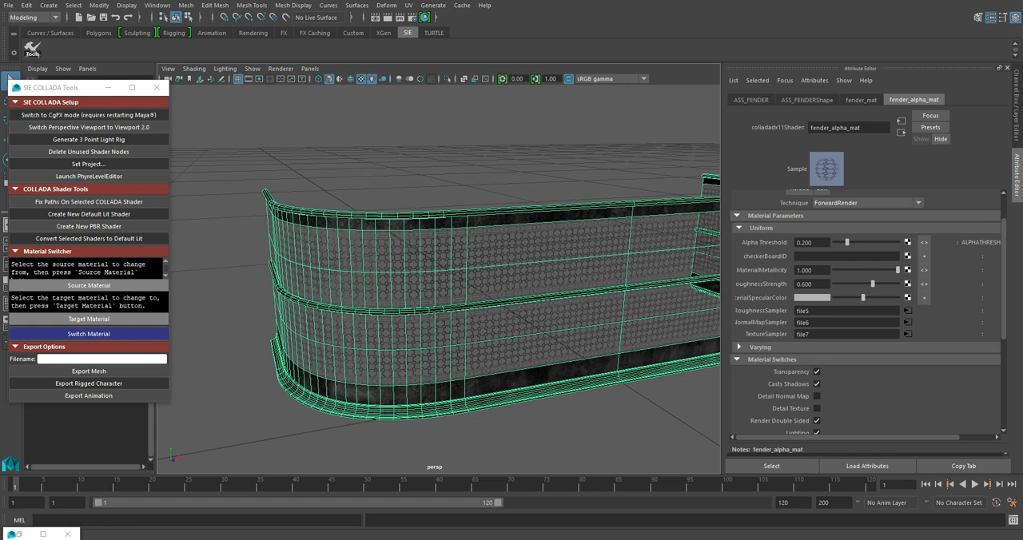
{"action": "scroll", "coordinate": [867, 320], "scroll_direction": "down", "scroll_amount": 5}
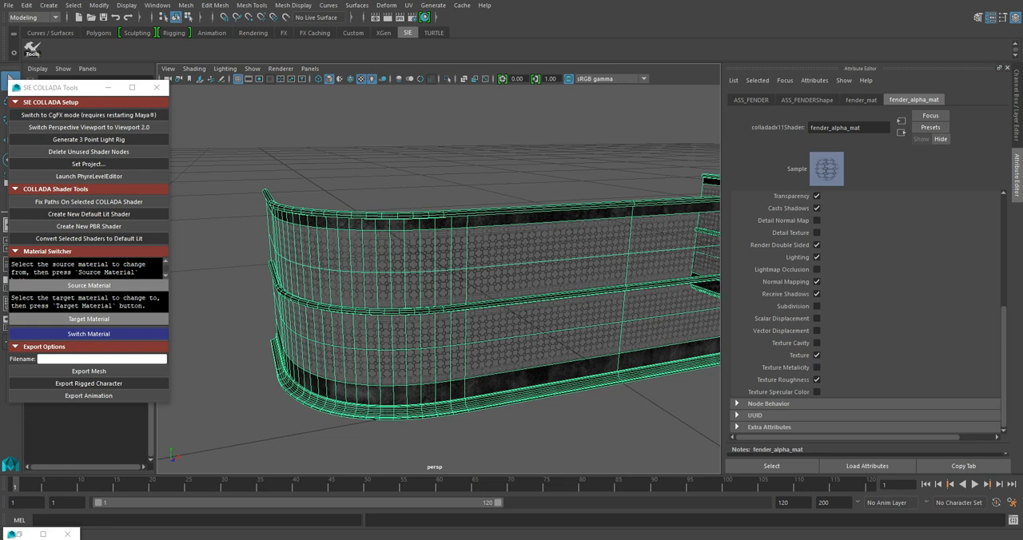
{"action": "scroll", "coordinate": [438, 280], "scroll_direction": "up", "scroll_amount": 6}
{"action": "scroll", "coordinate": [439, 279], "scroll_direction": "down", "scroll_amount": 5}
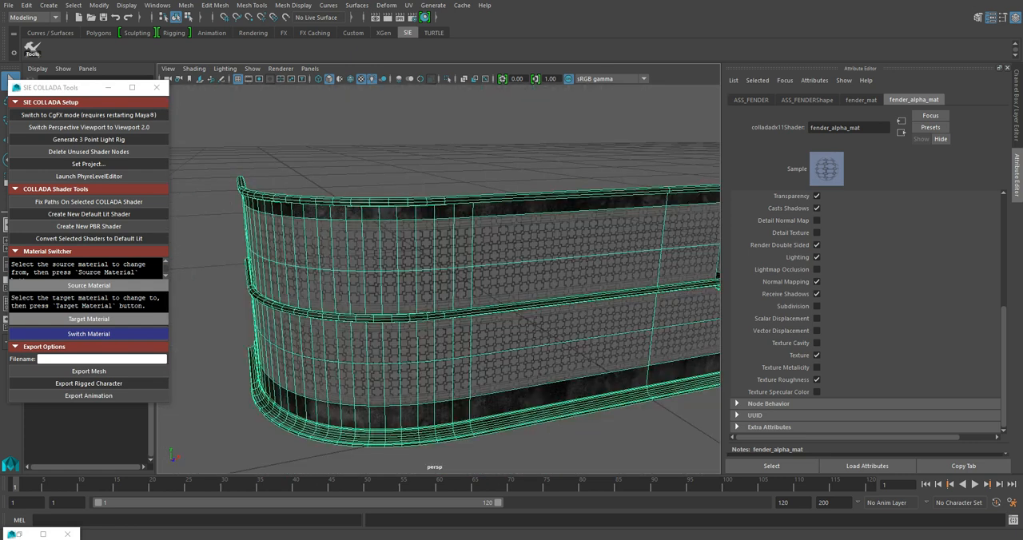
{"action": "scroll", "coordinate": [863, 311], "scroll_direction": "up", "scroll_amount": 5}
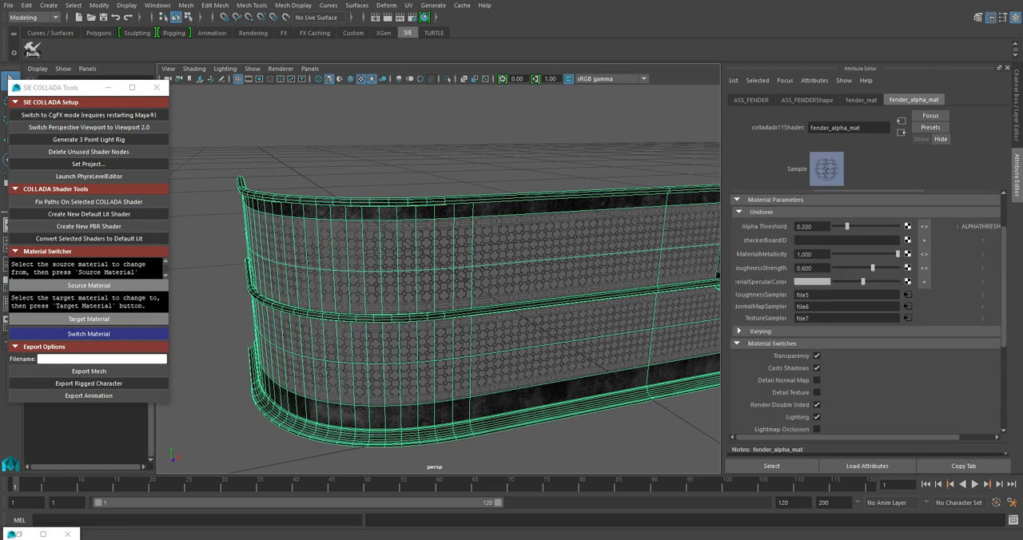
{"action": "left_click_drag", "start_coordinate": [440, 280], "coordinate": [505, 272], "text": "alt"}
{"action": "scroll", "coordinate": [438, 279], "scroll_direction": "up", "scroll_amount": 8}
{"action": "scroll", "coordinate": [438, 280], "scroll_direction": "down", "scroll_amount": 5}
{"action": "left_click_drag", "start_coordinate": [439, 280], "coordinate": [523, 287], "text": "alt"}
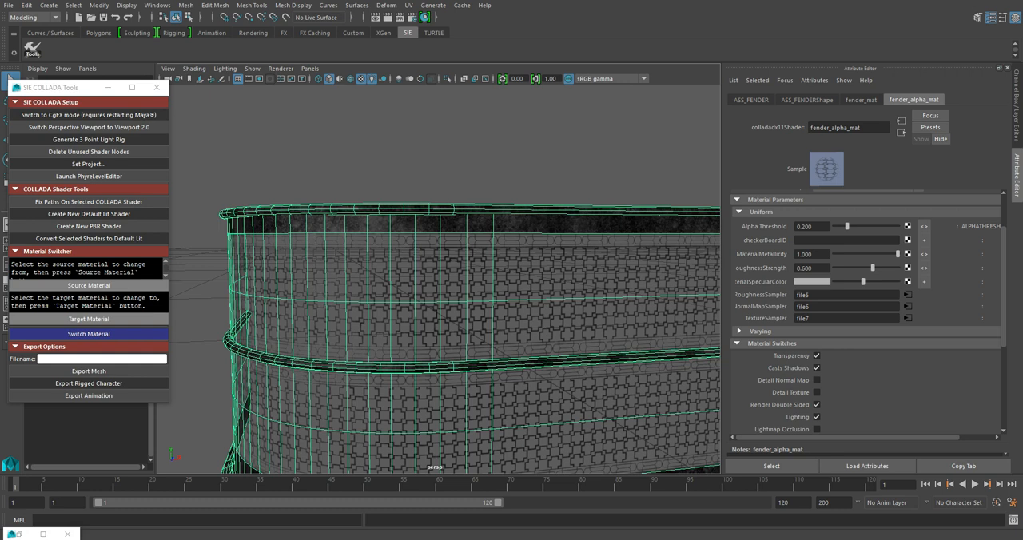
{"action": "scroll", "coordinate": [865, 313], "scroll_direction": "down", "scroll_amount": 1}
{"action": "scroll", "coordinate": [866, 314], "scroll_direction": "up", "scroll_amount": 3}
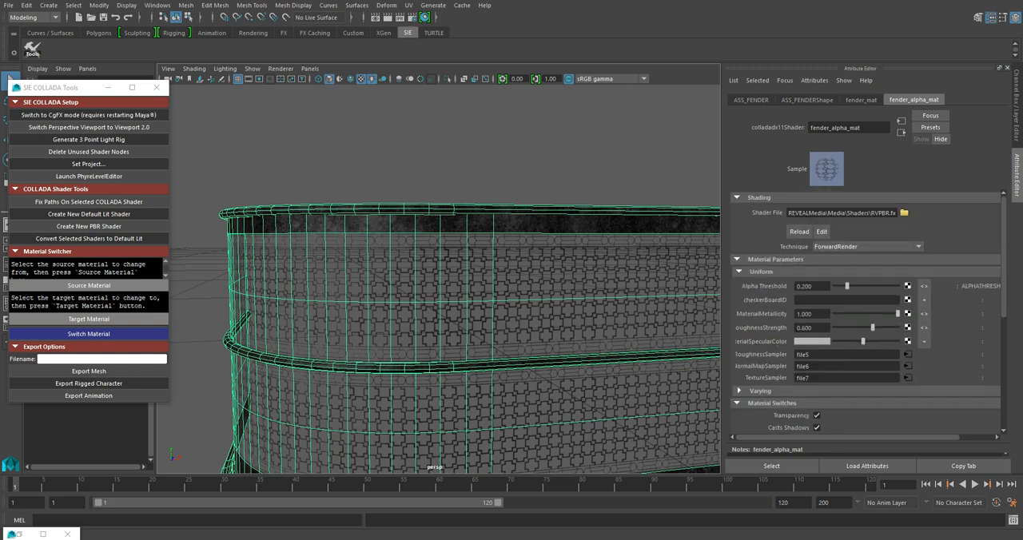
{"action": "scroll", "coordinate": [866, 314], "scroll_direction": "down", "scroll_amount": 2}
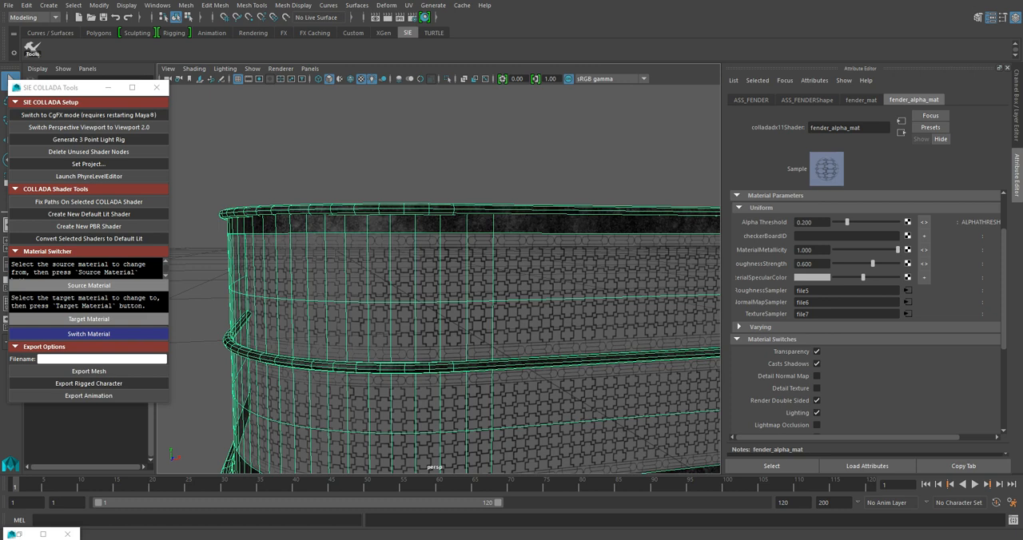
- Change fender_alpha_mat's material specular colour to magenta and view the tint on the mesh panels
{"action": "left_click", "coordinate": [811, 277]}
{"action": "left_click", "coordinate": [825, 249]}
{"action": "left_click_drag", "start_coordinate": [495, 320], "coordinate": [460, 293], "text": "alt"}
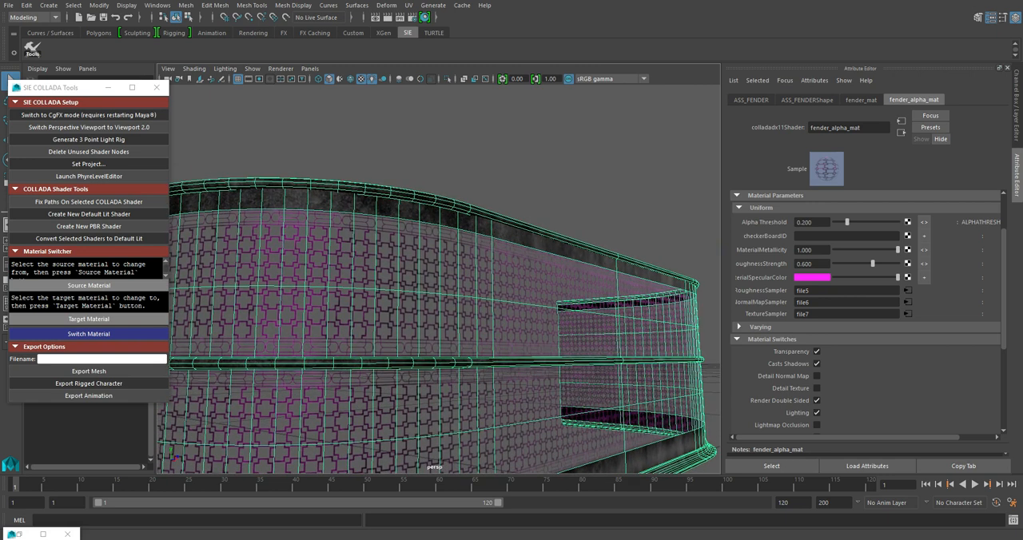
- Set fender_alpha_mat's material specular colour back to light grey and view the whole fender
{"action": "left_click", "coordinate": [810, 277]}
{"action": "left_click", "coordinate": [784, 254]}
{"action": "left_click_drag", "start_coordinate": [448, 295], "coordinate": [527, 308], "text": "alt"}
{"action": "scroll", "coordinate": [439, 300], "scroll_direction": "down", "scroll_amount": 5}
{"action": "left_click_drag", "start_coordinate": [440, 300], "coordinate": [476, 298], "text": "alt"}
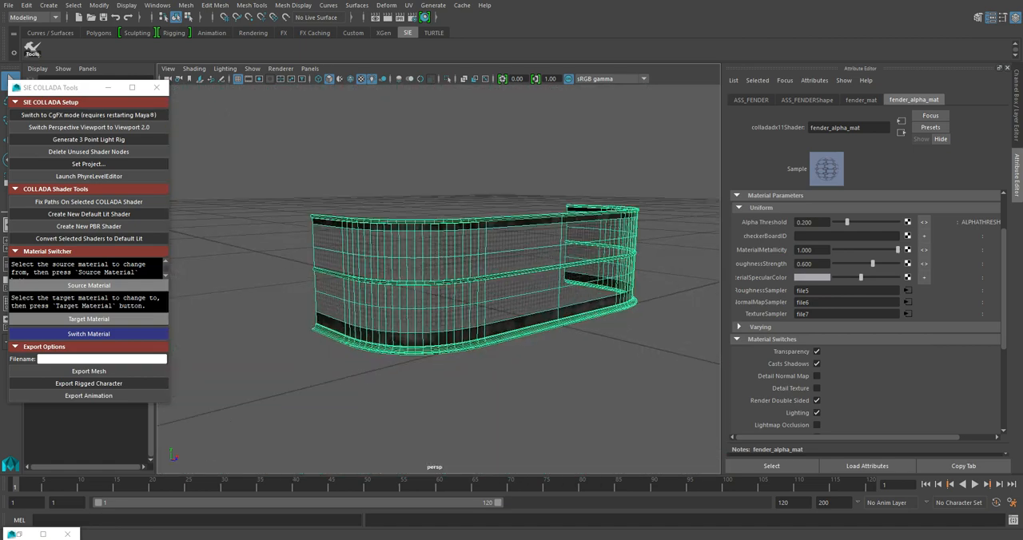
- Deselect and reselect the fender, and compare the settings of its fender_mat and fender_alpha_mat materials
{"action": "left_click", "coordinate": [504, 392]}
{"action": "left_click", "coordinate": [447, 282]}
{"action": "left_click", "coordinate": [861, 100]}
{"action": "left_click", "coordinate": [914, 100]}
{"action": "left_click", "coordinate": [860, 99]}
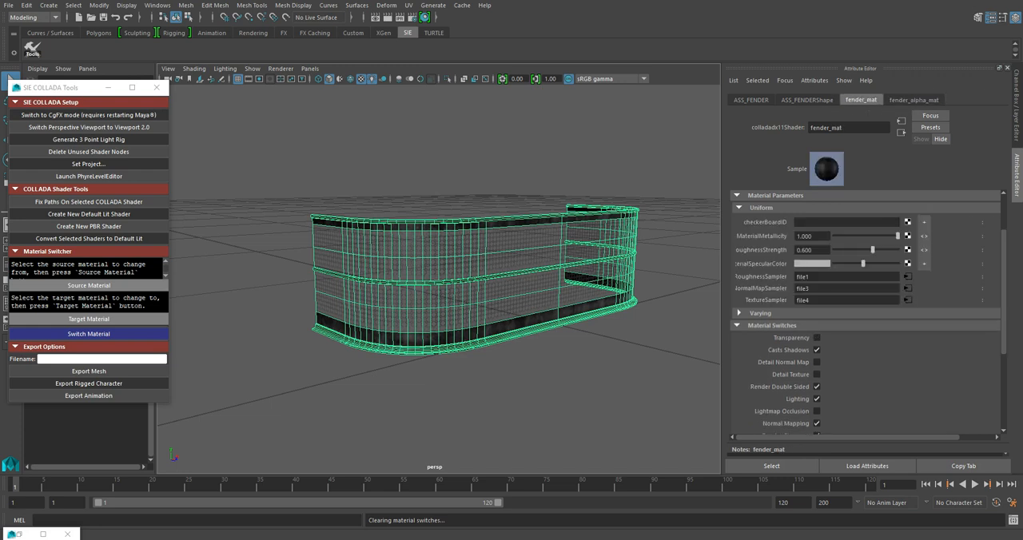
{"action": "left_click", "coordinate": [914, 100]}
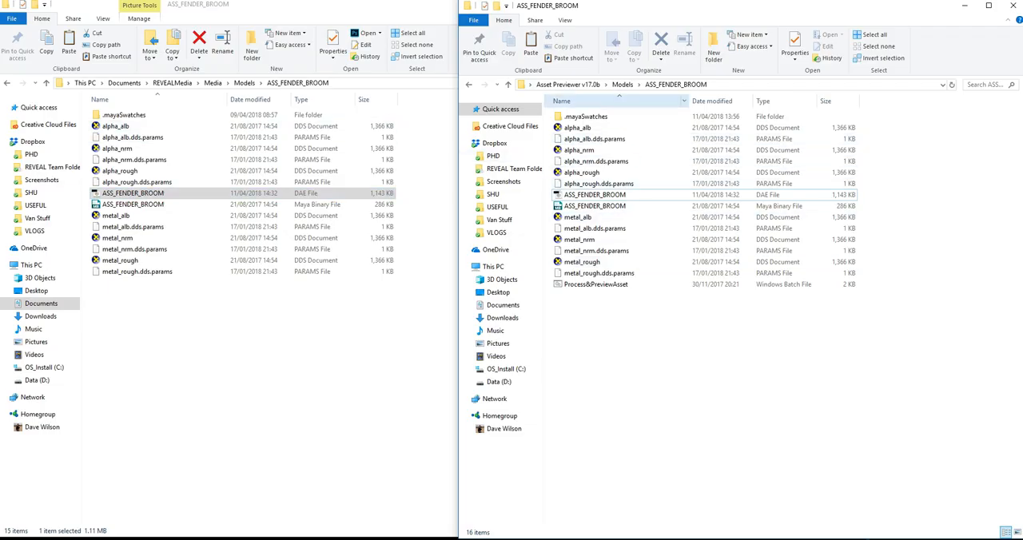
- In File Explorer, process the ASS_FENDER_BROOM DAE file with the Process&PreviewAsset batch file and choose the PBR preview
{"action": "left_click_drag", "start_coordinate": [594, 195], "coordinate": [608, 286]}
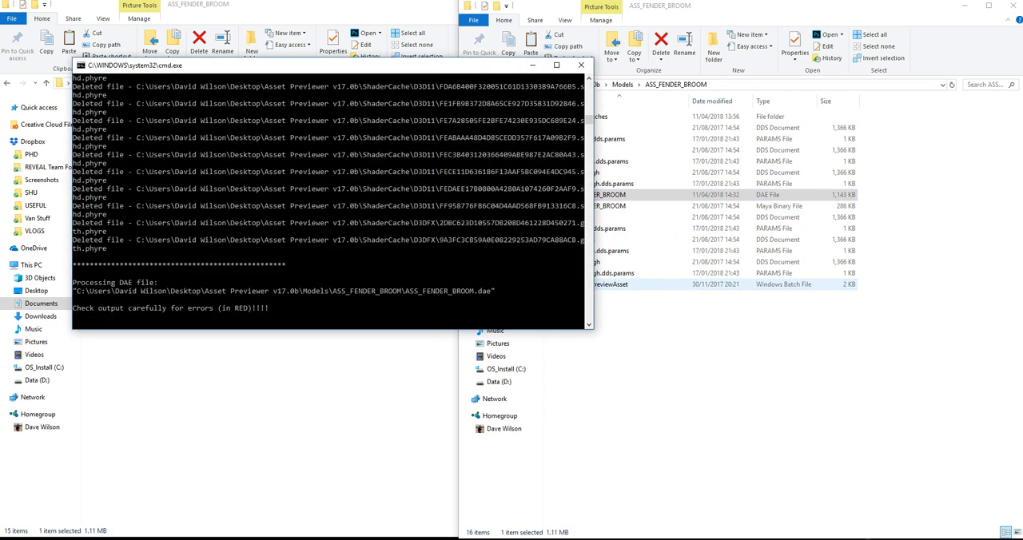
{"action": "left_click_drag", "start_coordinate": [320, 66], "coordinate": [384, 92]}
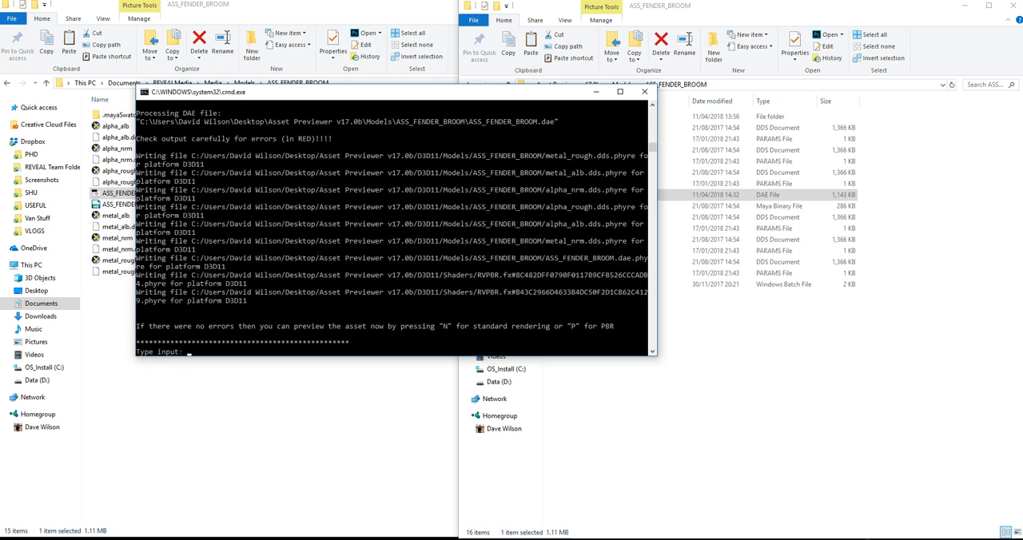
{"action": "type", "text": "p"}
{"action": "key", "text": "Return"}
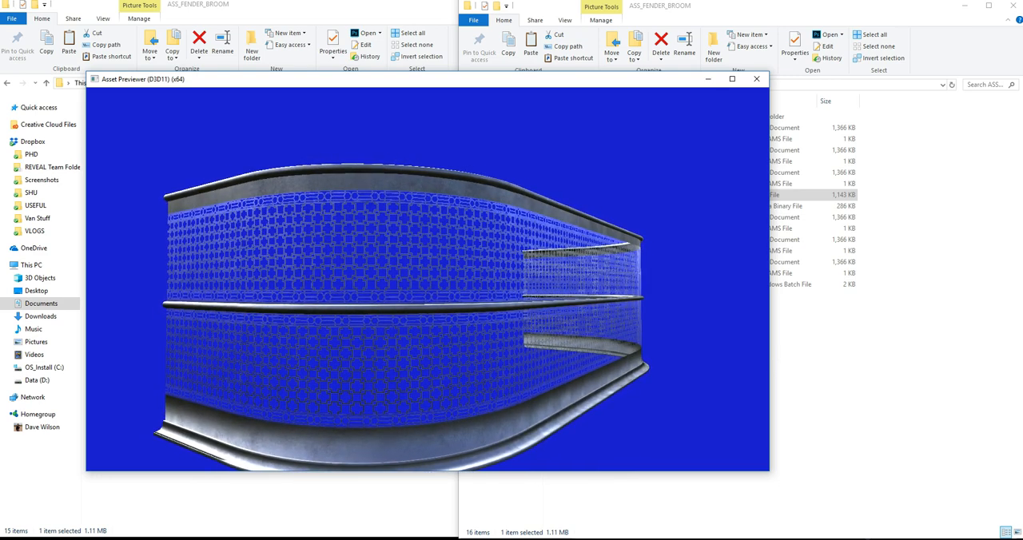
- Examine the fender's transparent cutouts in Asset Previewer, up close and from a distance
{"action": "scroll", "coordinate": [427, 279], "scroll_direction": "up", "scroll_amount": 5}
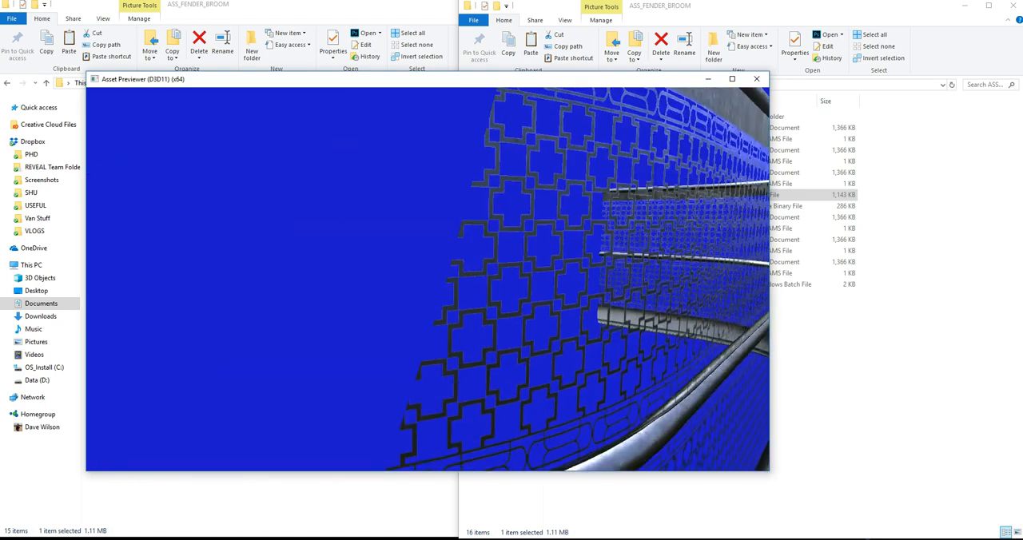
{"action": "scroll", "coordinate": [427, 279], "scroll_direction": "down", "scroll_amount": 7}
{"action": "mouse_move", "coordinate": [427, 279]}
{"action": "left_mouse_down"}
{"action": "mouse_move", "coordinate": [487, 272]}
{"action": "mouse_move", "coordinate": [343, 279]}
{"action": "mouse_move", "coordinate": [399, 282]}
{"action": "mouse_move", "coordinate": [372, 280]}
{"action": "mouse_move", "coordinate": [429, 327]}
{"action": "mouse_move", "coordinate": [425, 277]}
{"action": "left_mouse_up"}
{"action": "scroll", "coordinate": [427, 279], "scroll_direction": "up", "scroll_amount": 3}
{"action": "scroll", "coordinate": [427, 279], "scroll_direction": "down", "scroll_amount": 5}
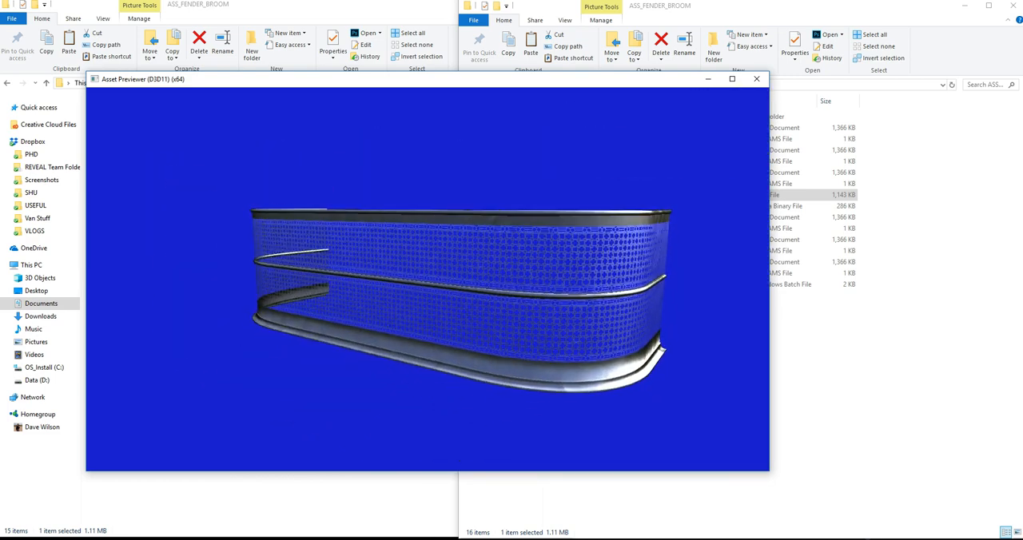